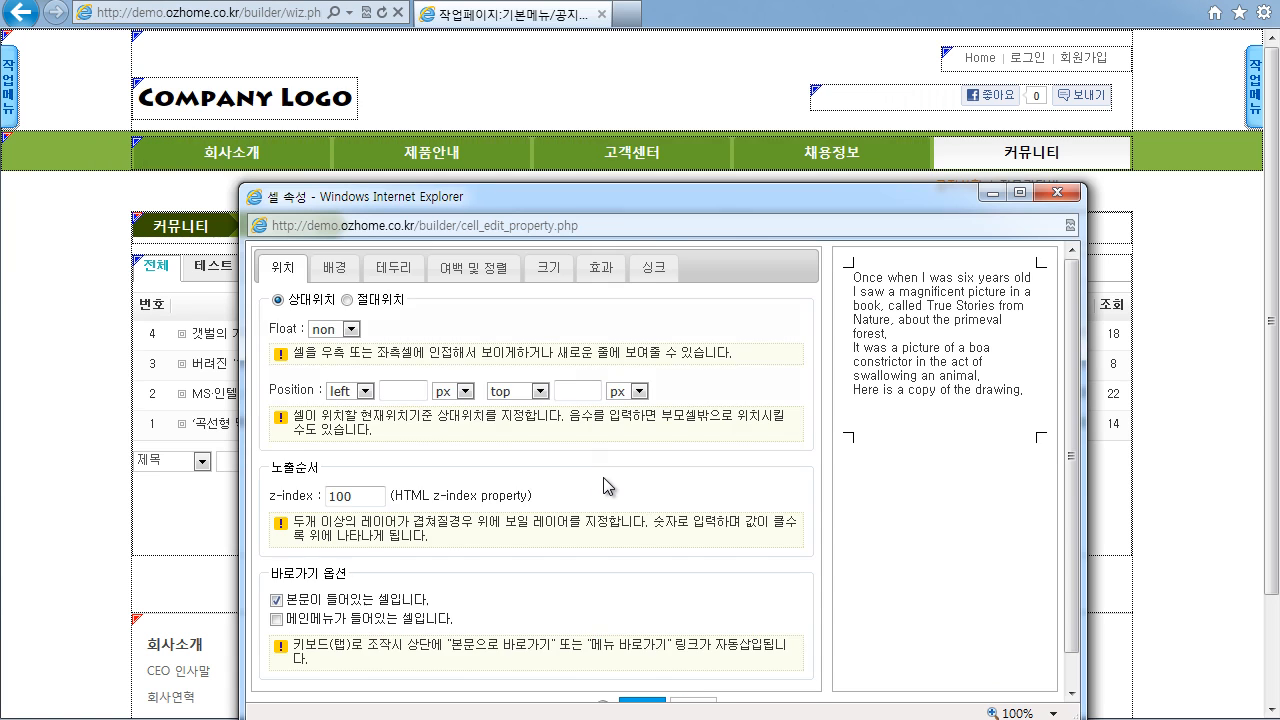
Review the background and position settings in the cell properties window, keeping the window clear of the page's lower area
left_click(336, 266)
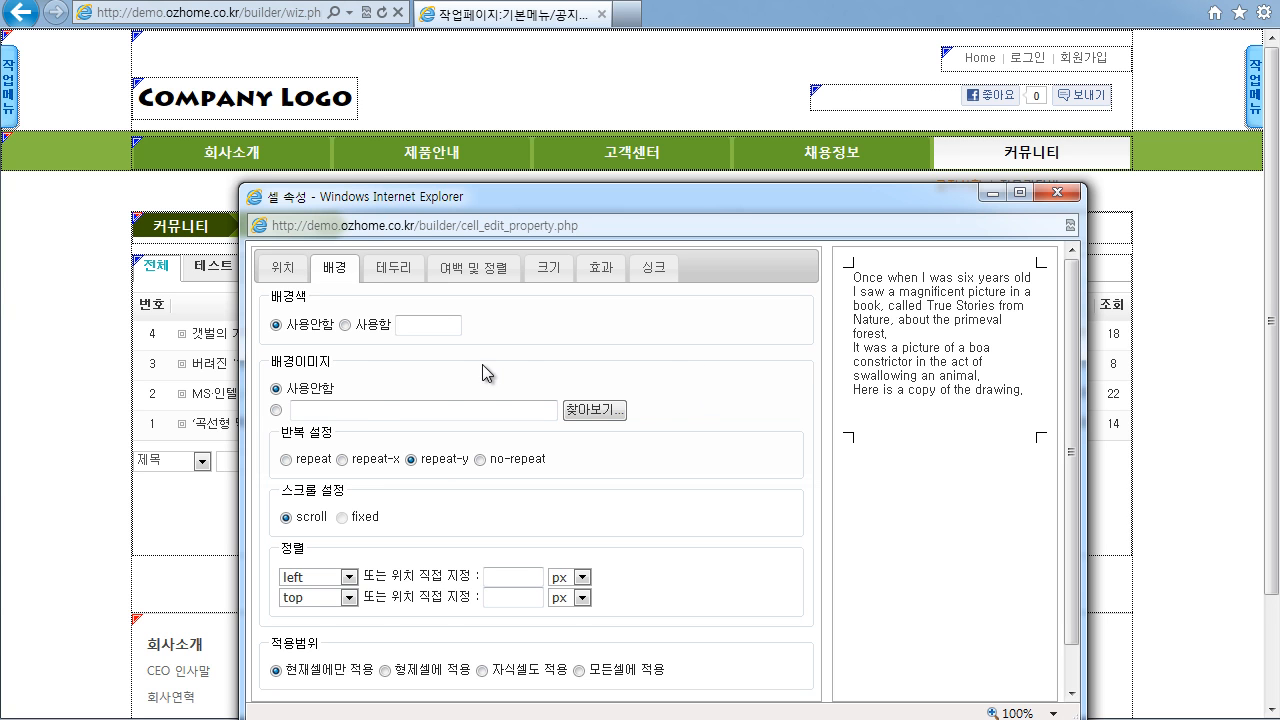
left_click(283, 268)
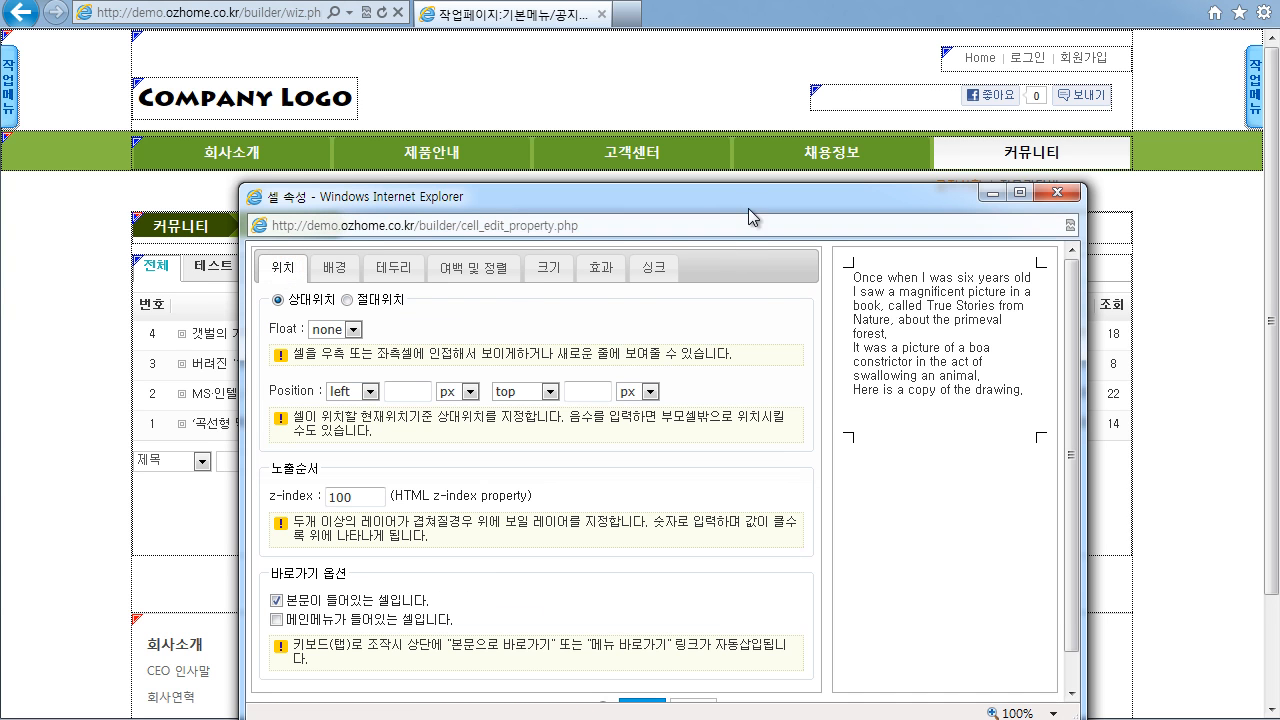
left_click_drag(749, 199, 778, 113)
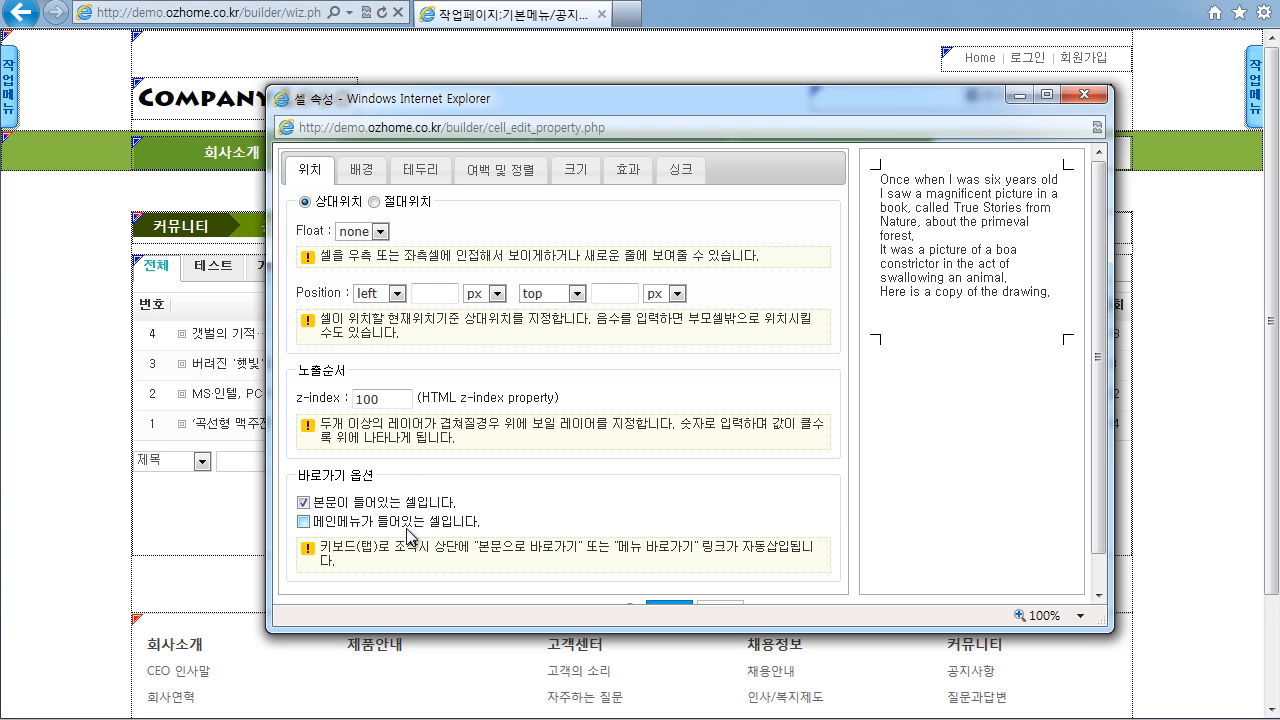
Test the page's keyboard skip links for the main menu and body content, and follow the body content link (본문 바로가기)
left_click(722, 12)
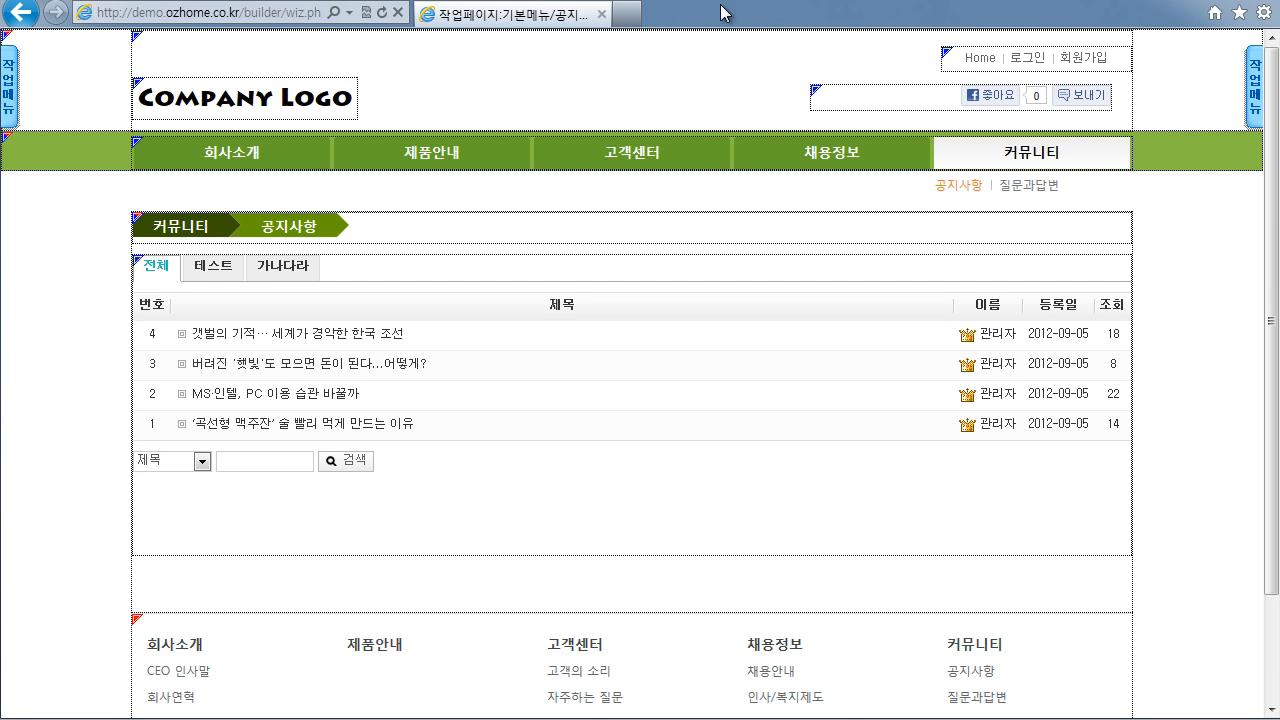
key("Tab")
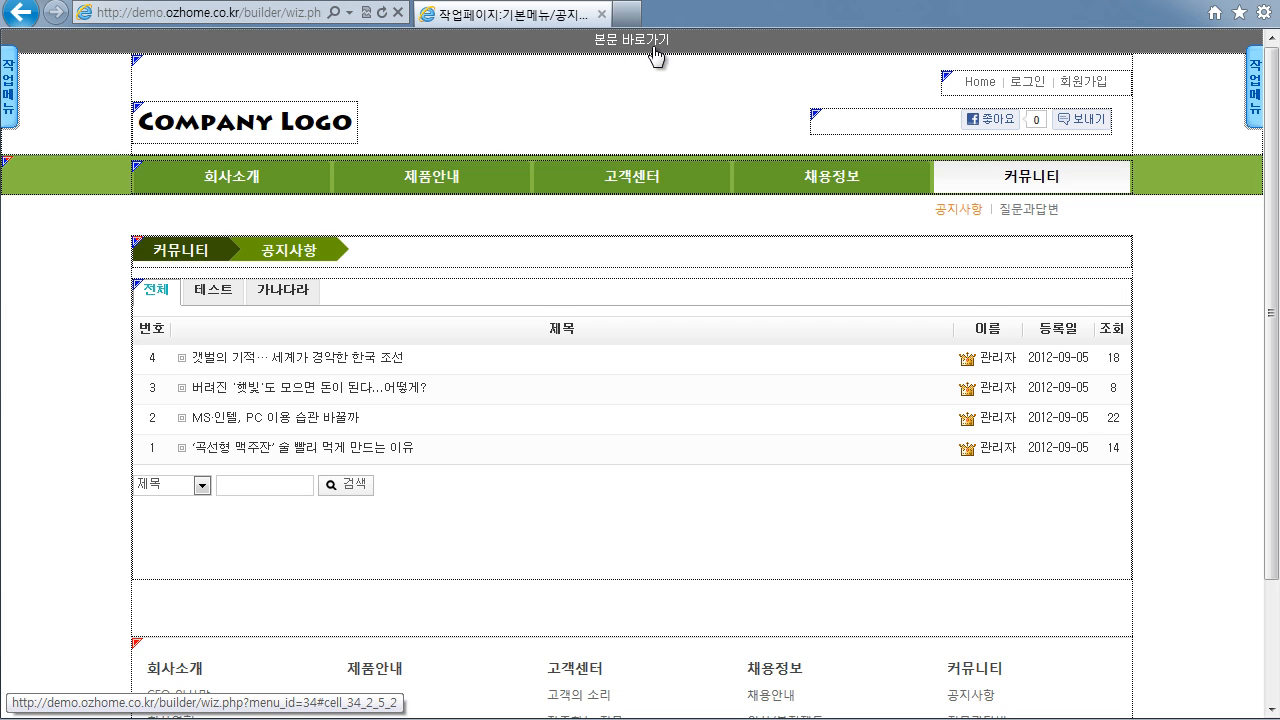
key("Tab")
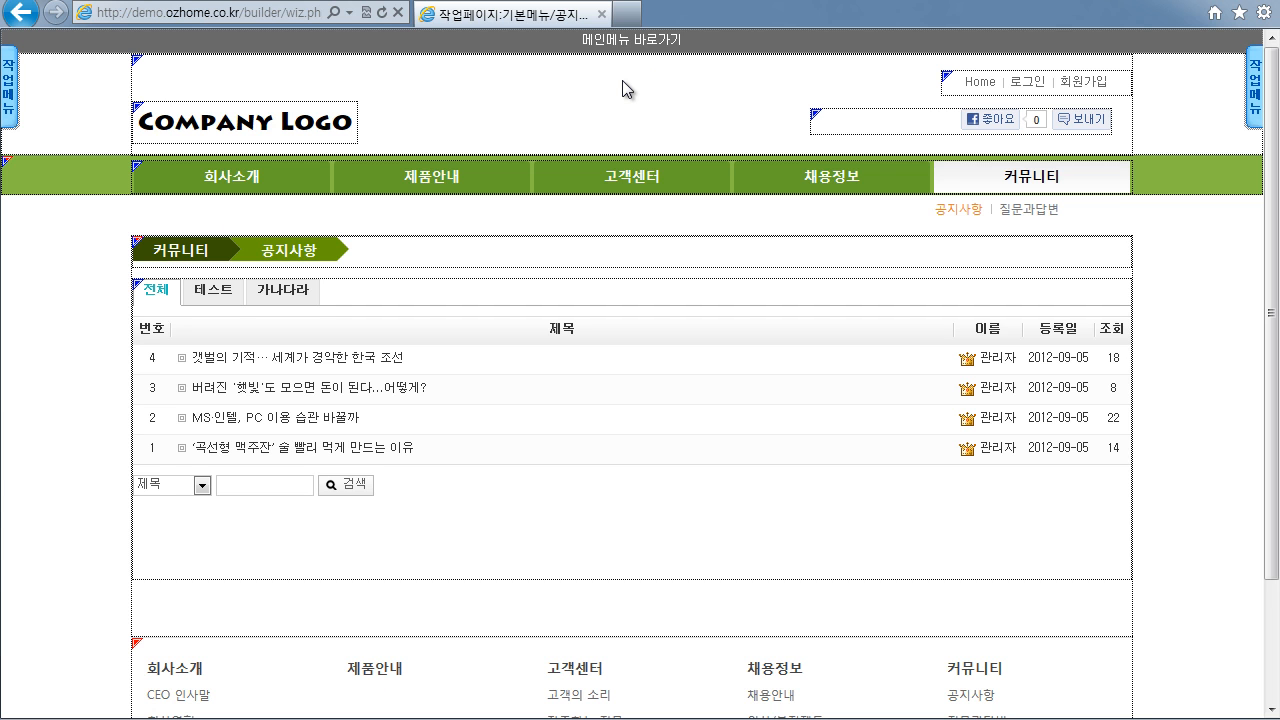
key("Tab")
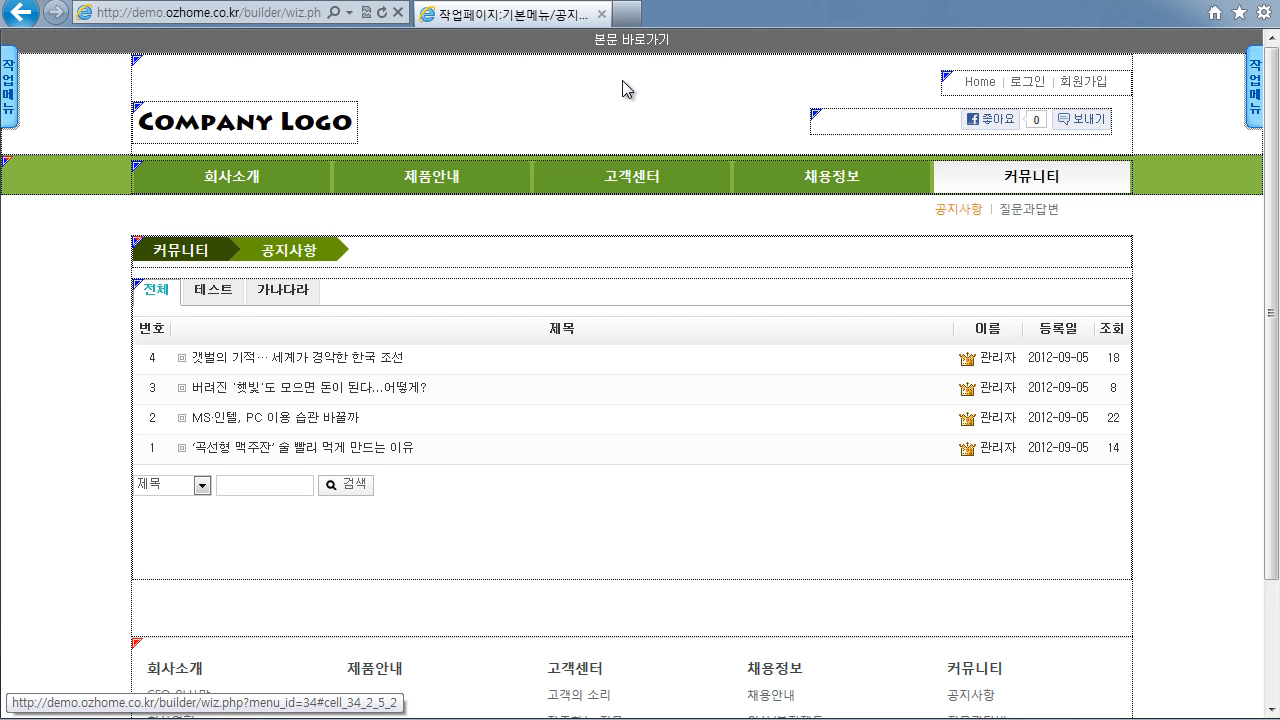
key("Return")
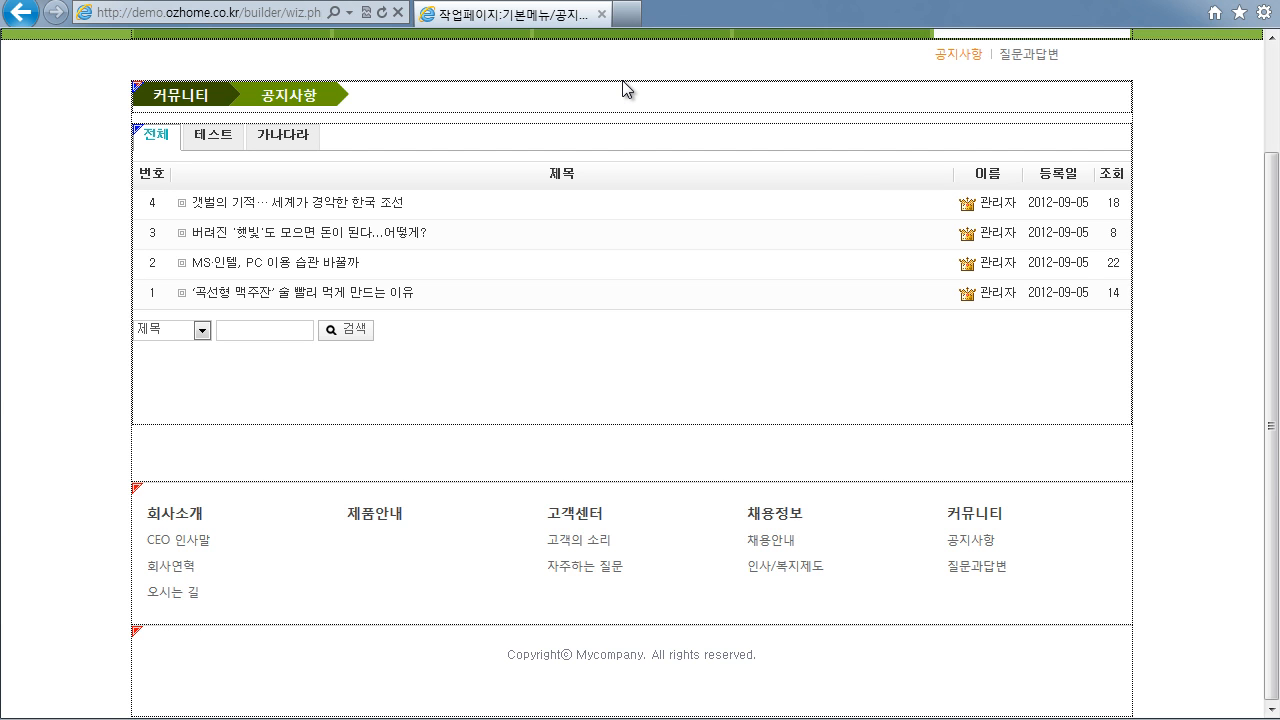
Inspect the shortcut options (바로가기 옵션) in the main menu cell's properties and cancel without changes
left_click(550, 380)
scroll(550, 380, "up", 2)
left_click(474, 151)
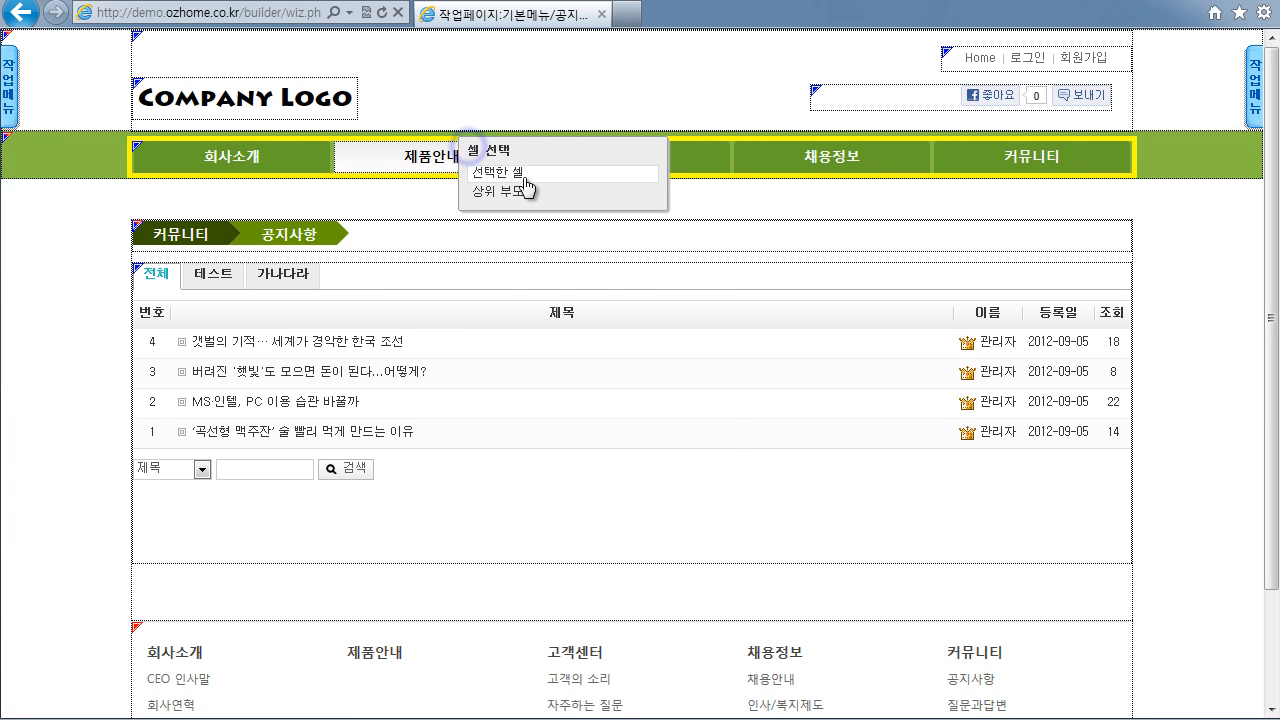
left_click(524, 180)
left_click(556, 392)
scroll(335, 627, "down", 1)
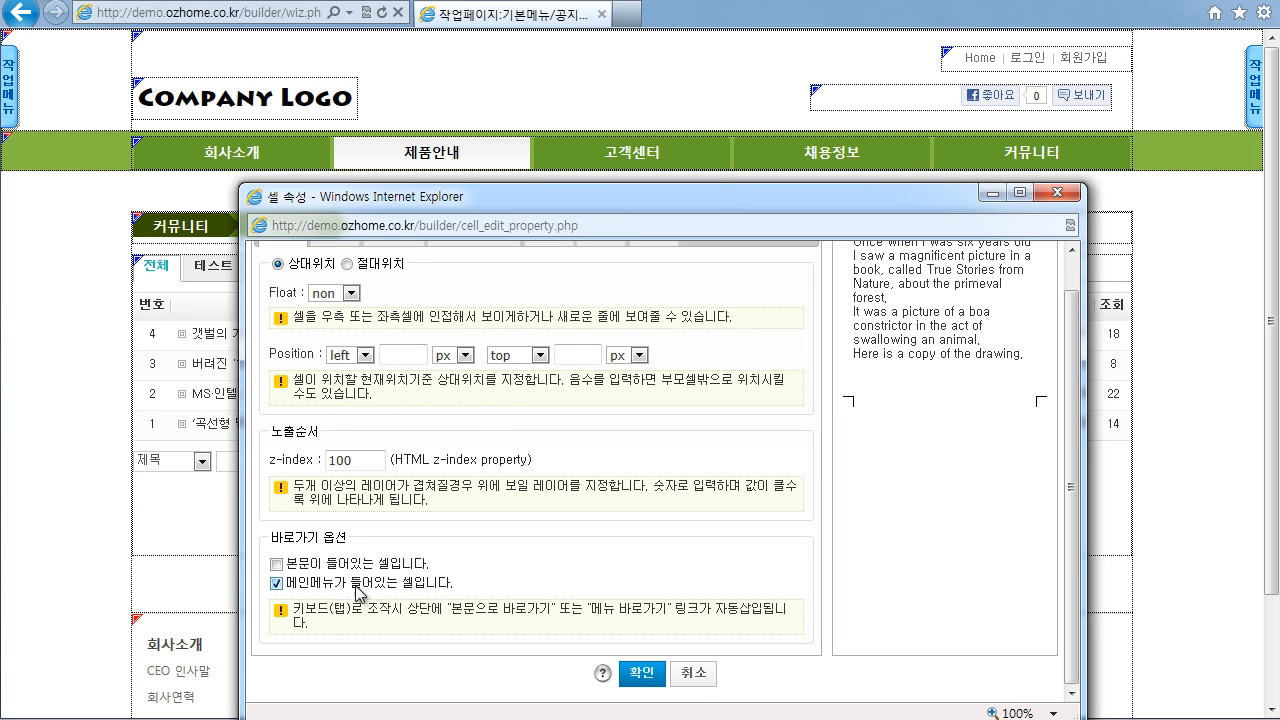
left_click(693, 673)
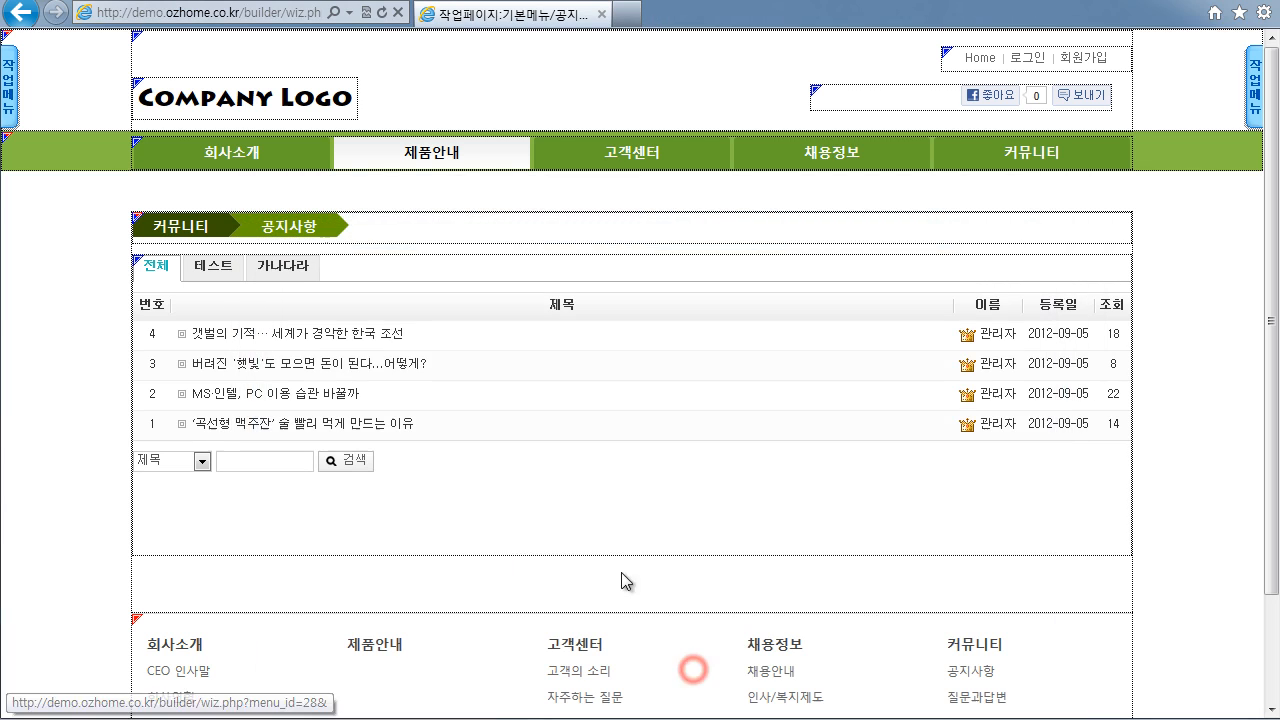
Open the background settings (배경) in the notice board cell's properties
left_click(546, 350)
left_click(589, 372)
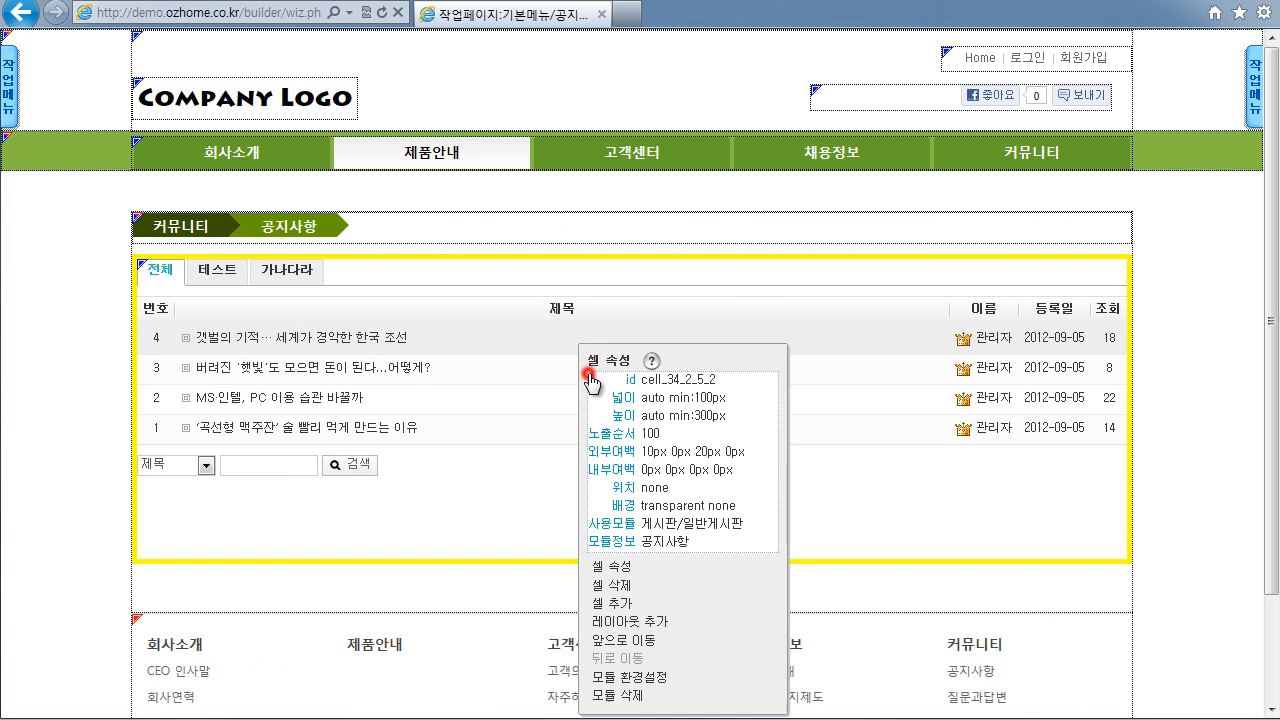
left_click(620, 567)
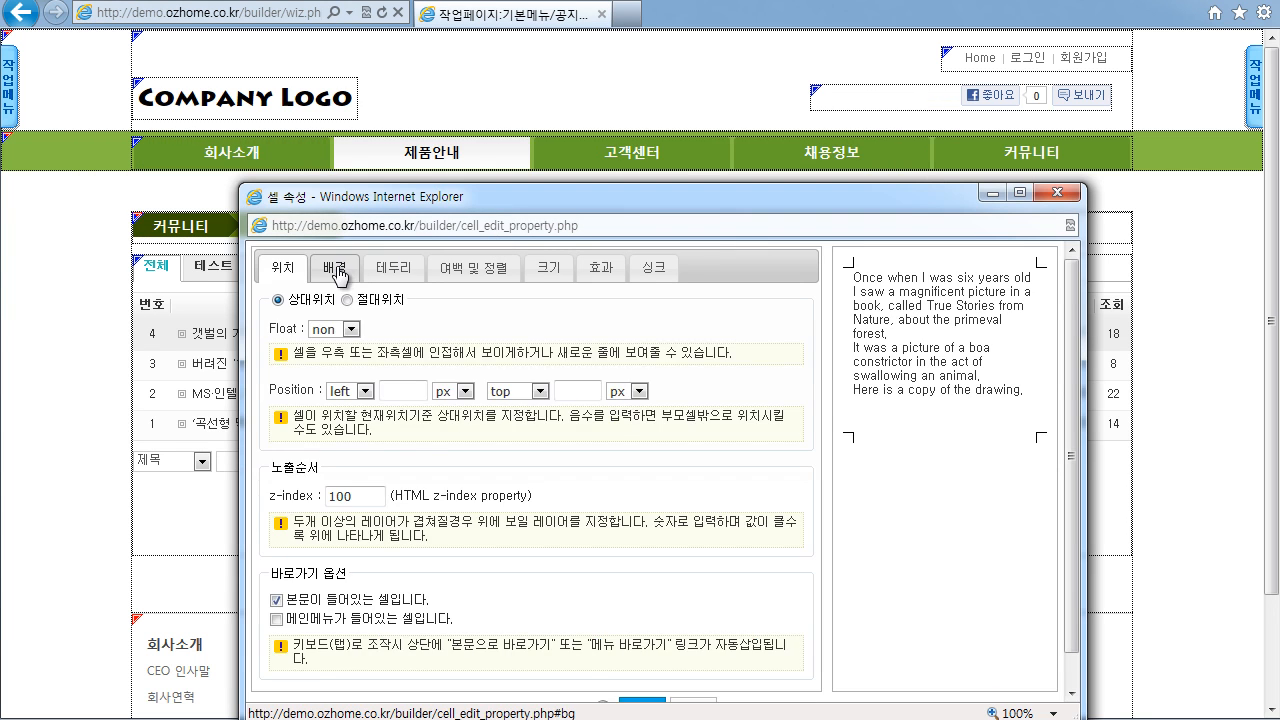
left_click(357, 212)
left_click_drag(480, 137, 483, 117)
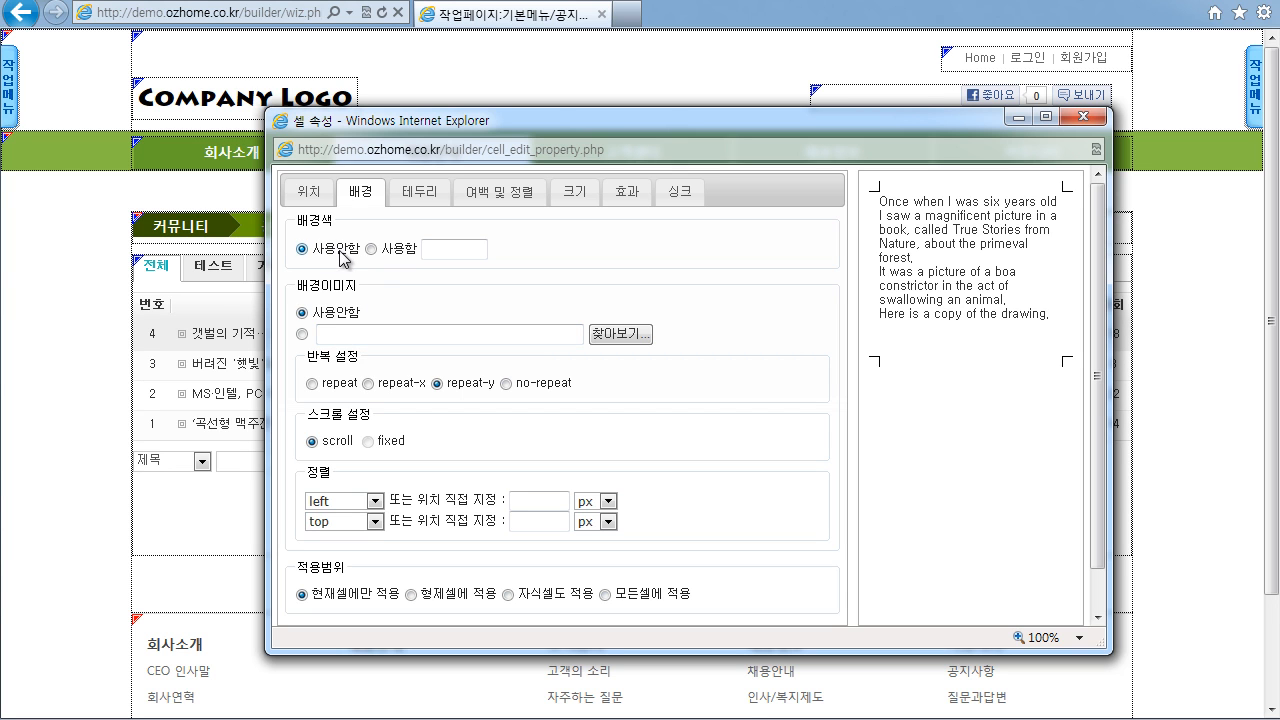
Enable the cell's background colour and pick pink #ff9eff
left_click(449, 248)
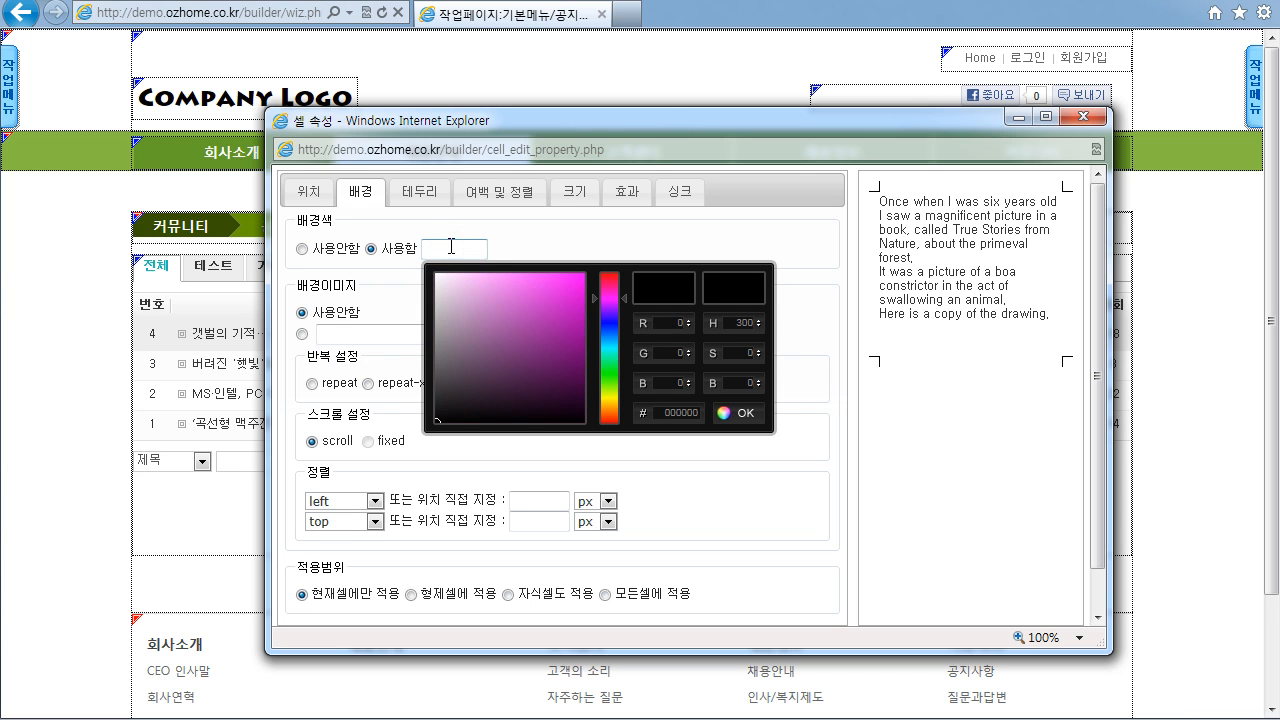
left_click(491, 275)
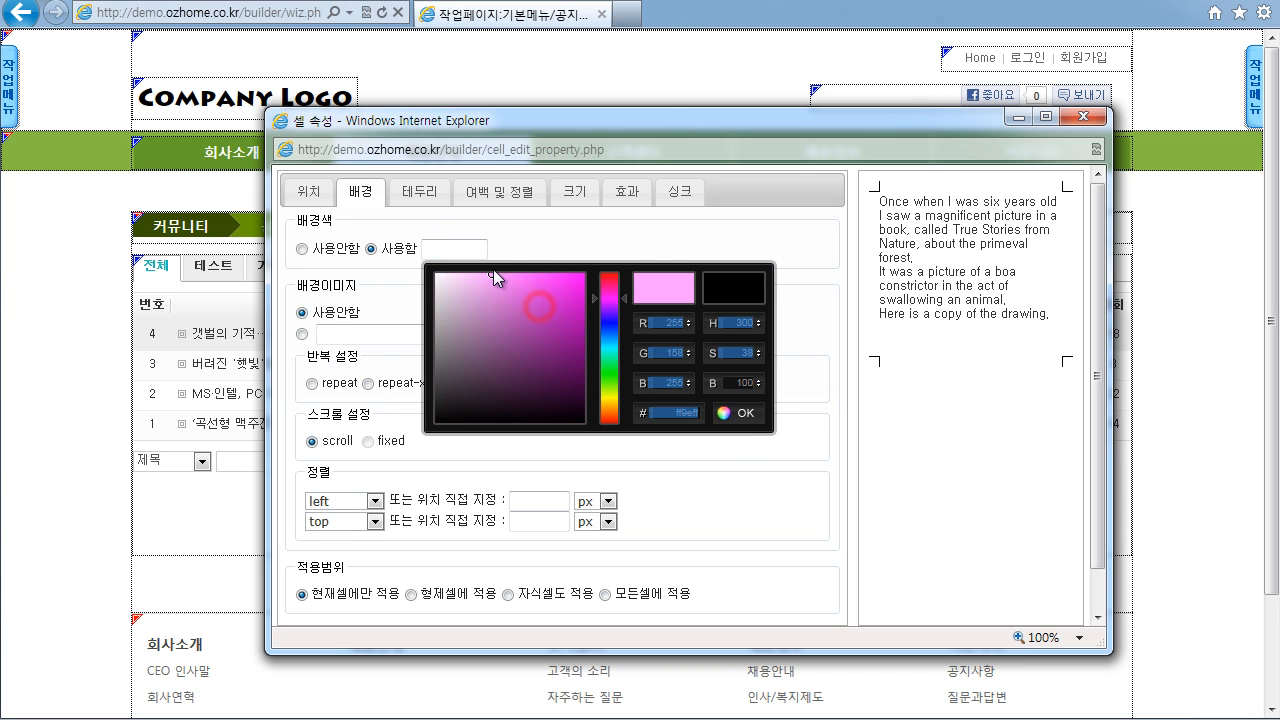
left_click(740, 413)
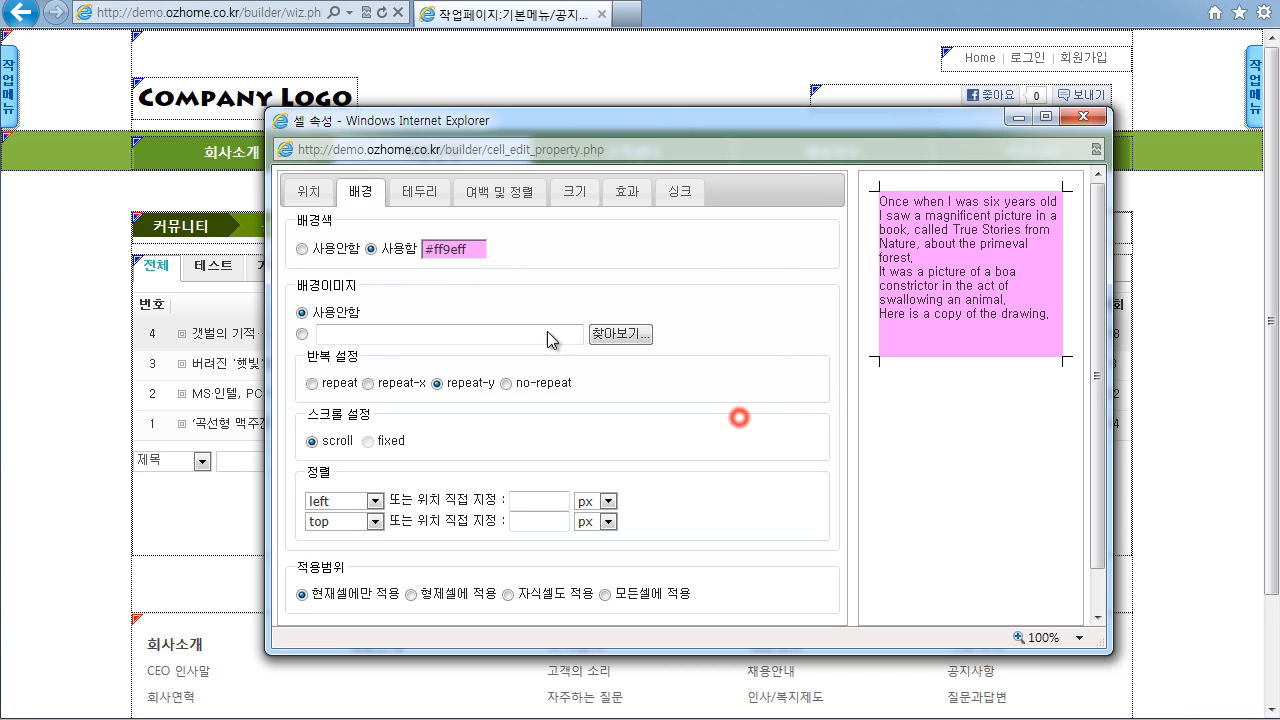
Set the cell's background colour to yellow #ffff00
left_click(457, 250)
type("#")
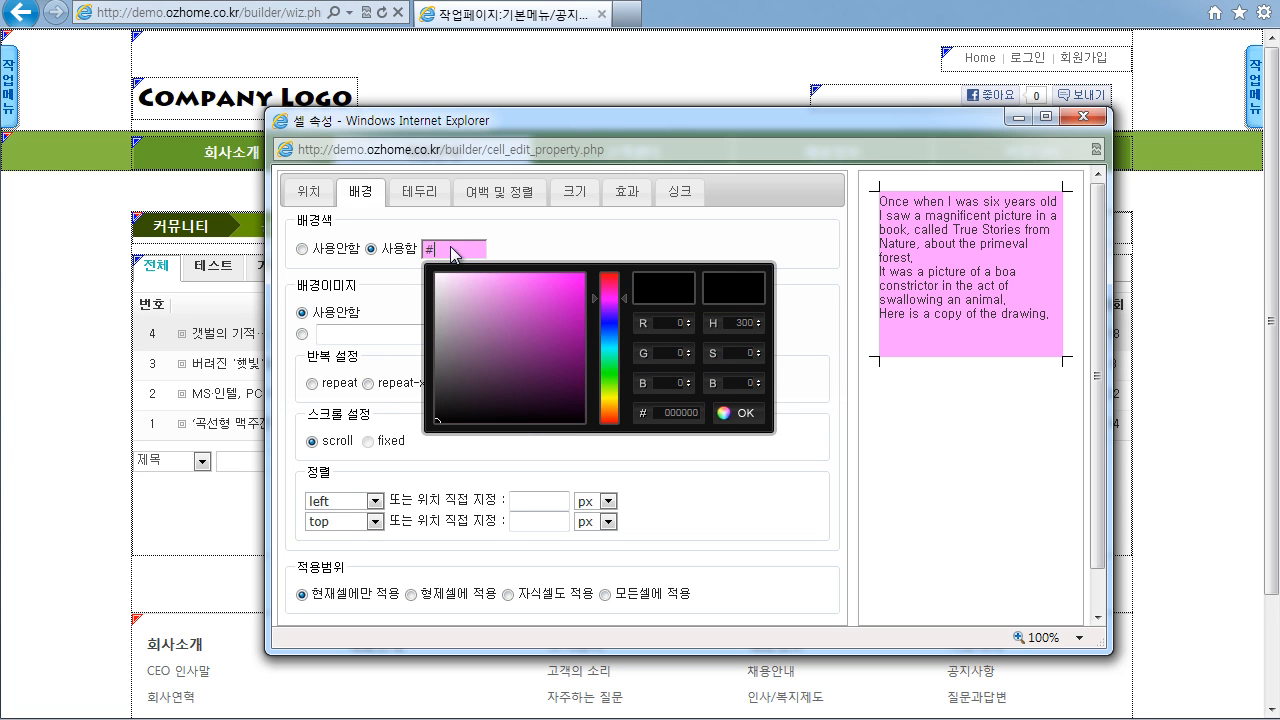
type("ffff00")
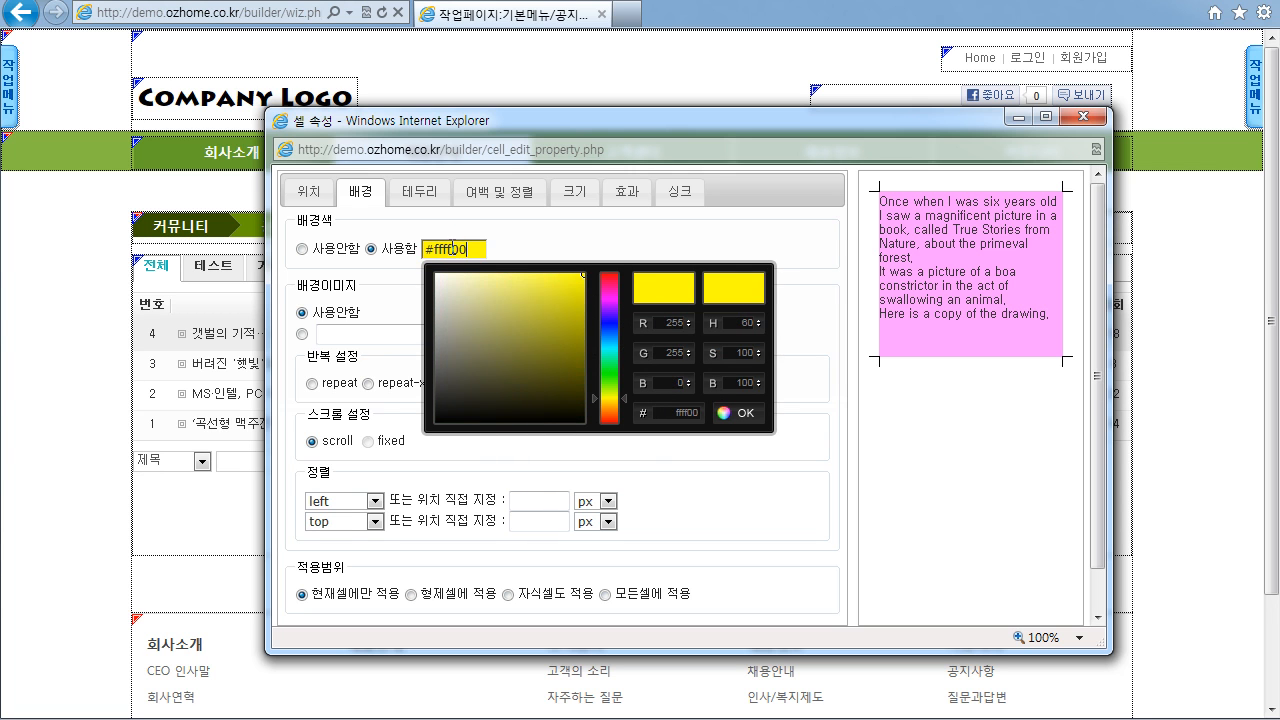
left_click(512, 255)
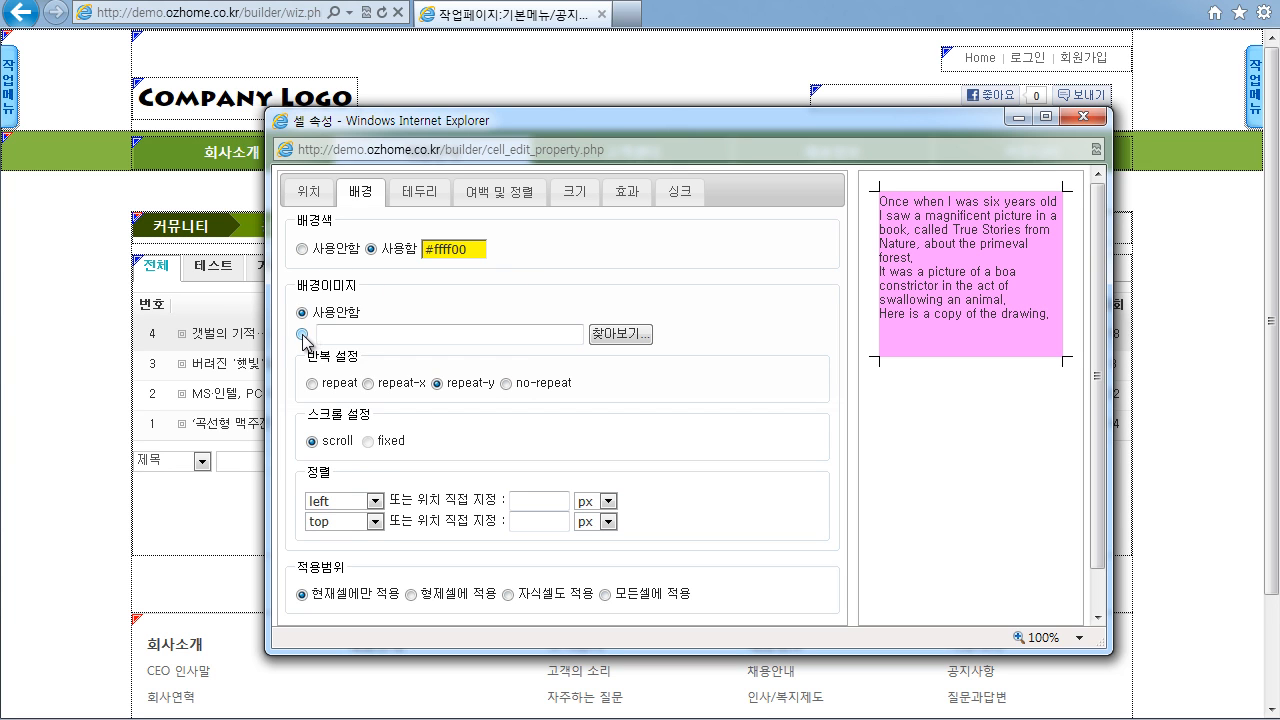
Use i_file.gif from /image_bank/icon as the cell's background image
left_click(620, 335)
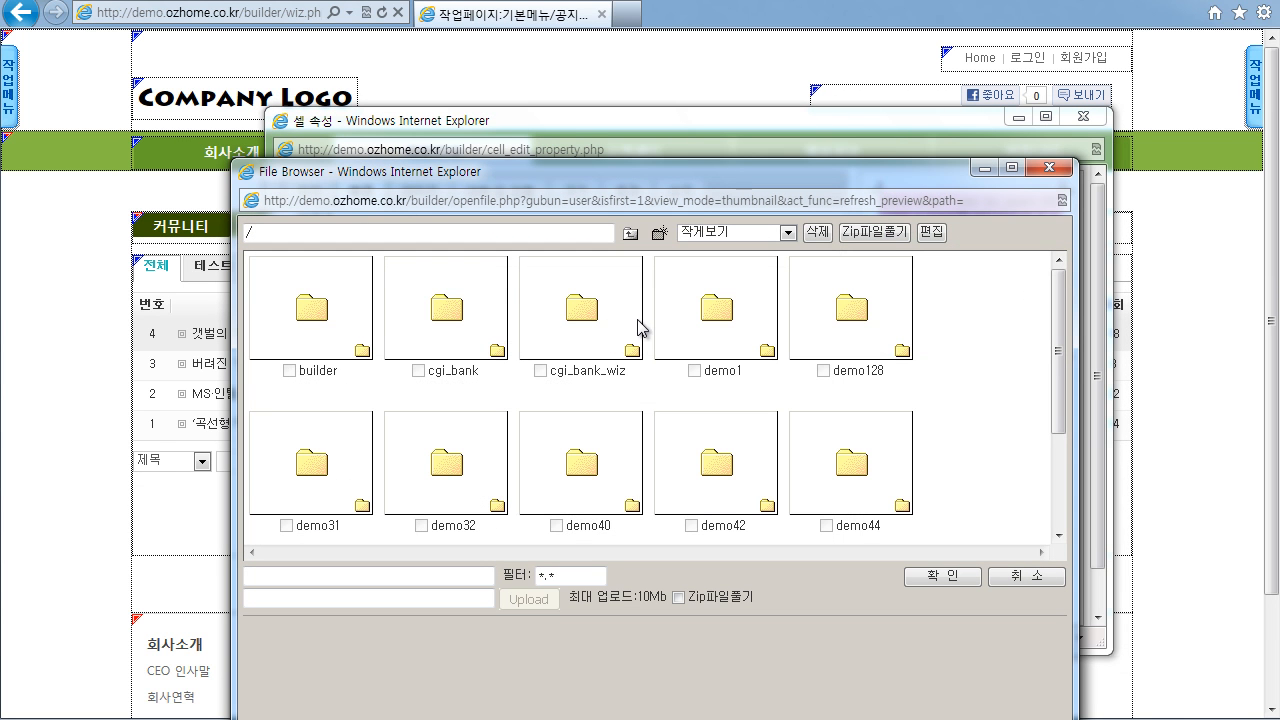
scroll(620, 395, "down", 3)
double_click(455, 477)
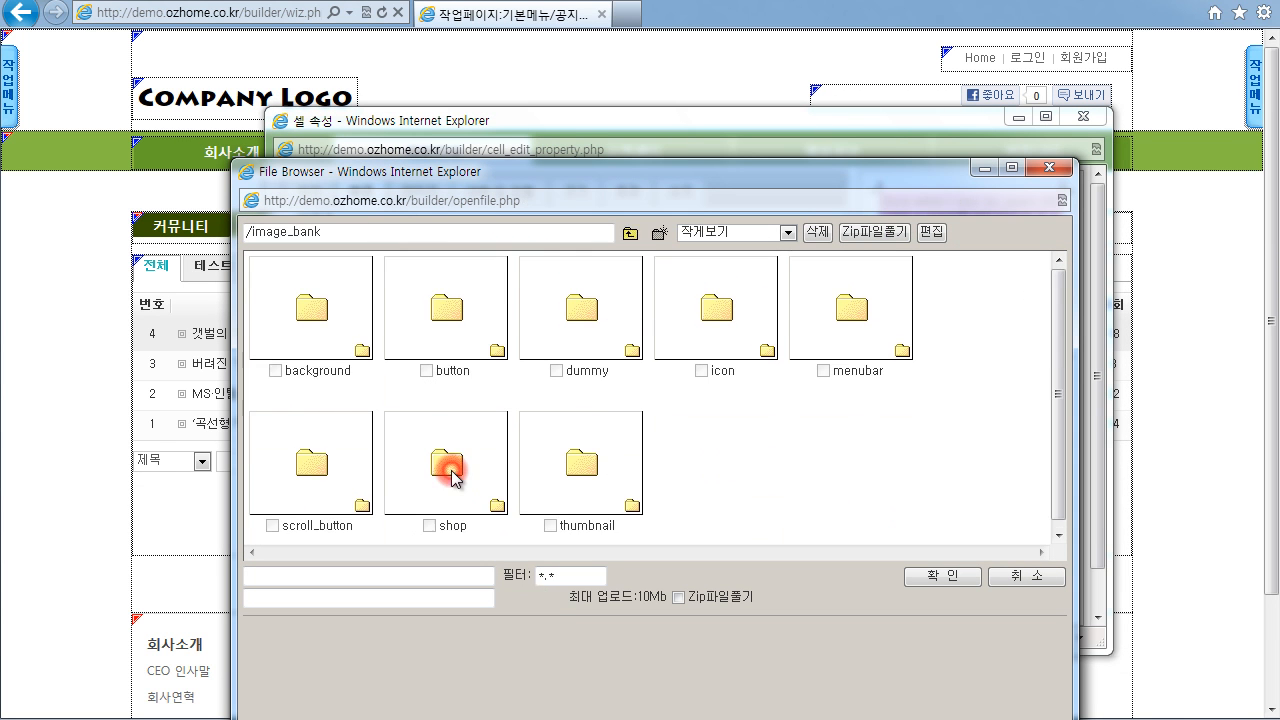
double_click(716, 312)
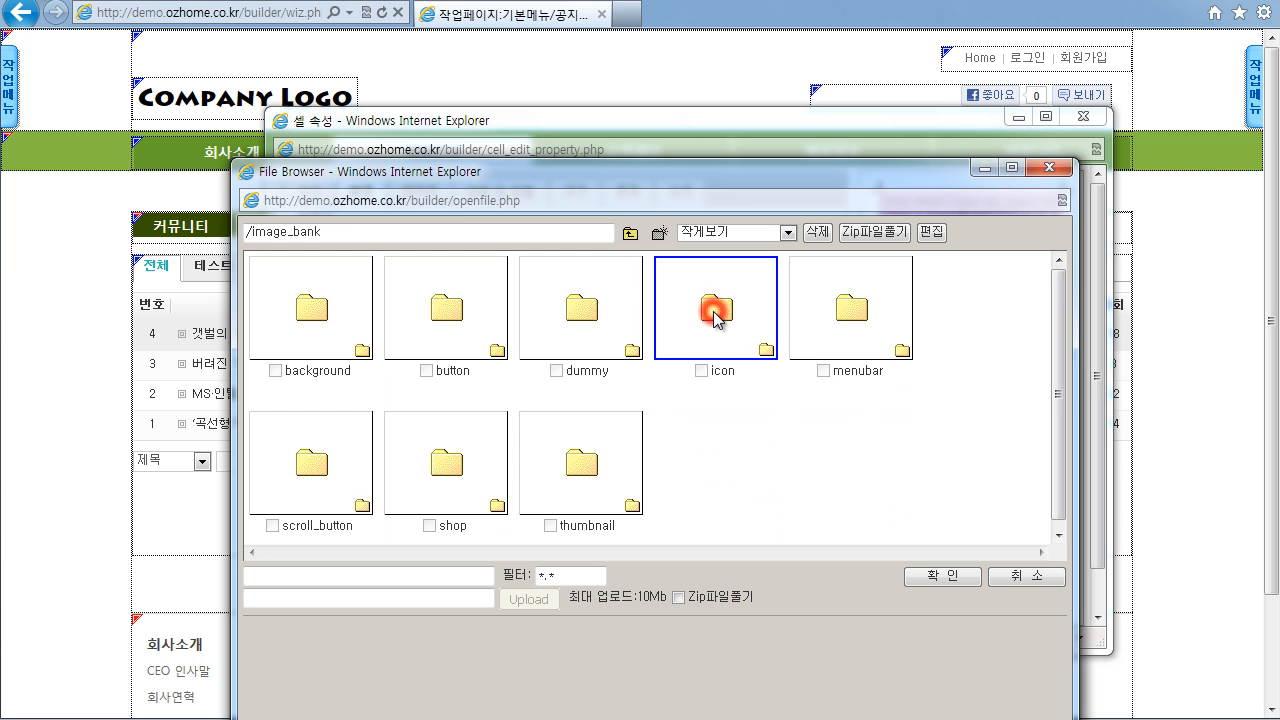
left_click(855, 462)
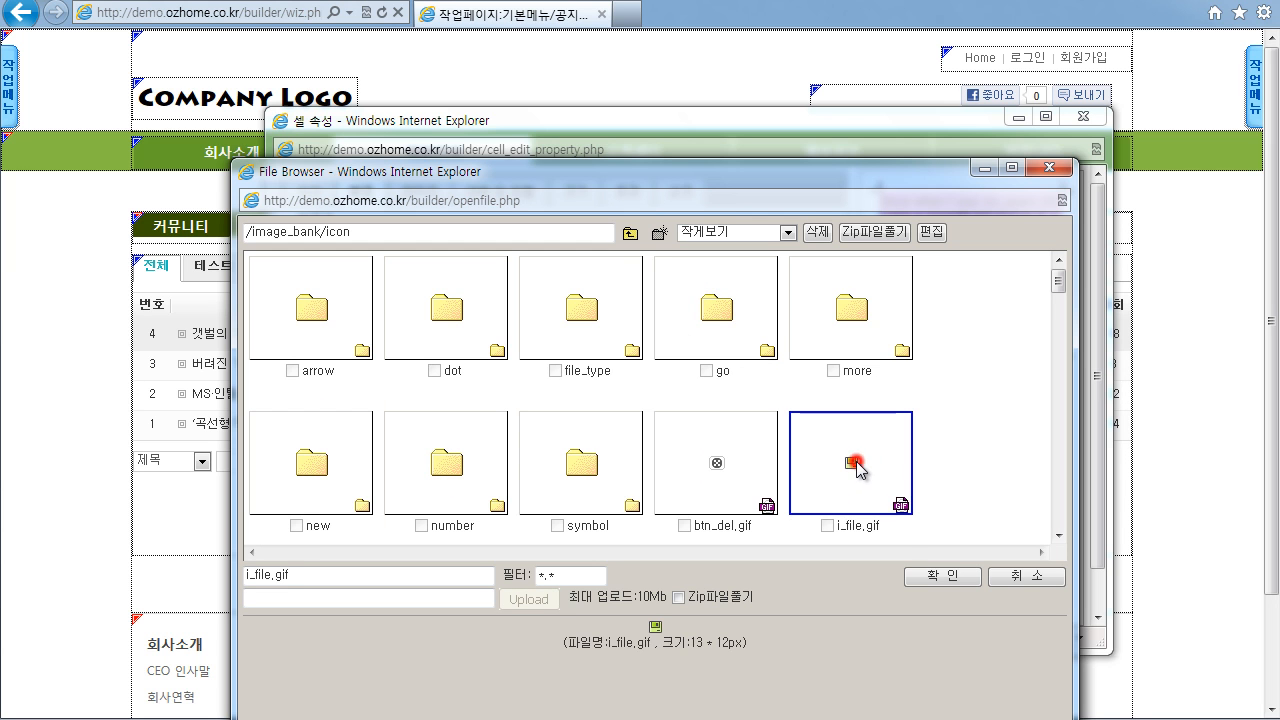
left_click(933, 579)
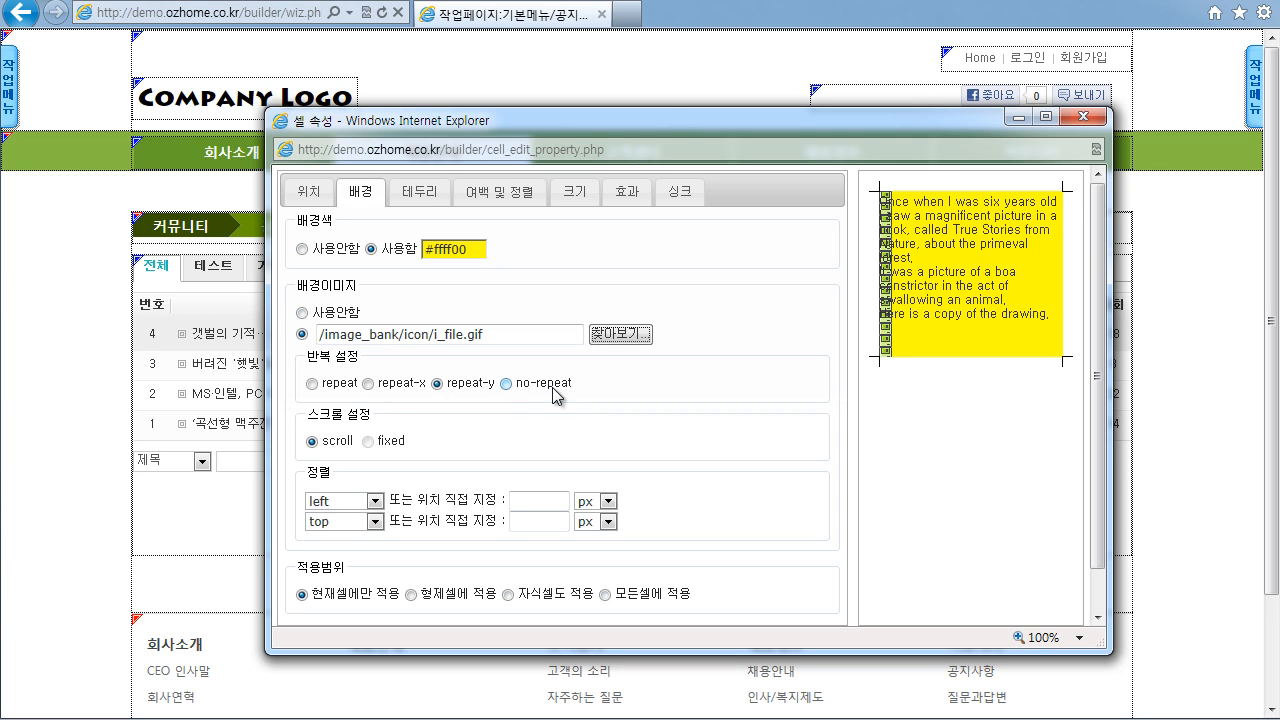
Compare the no-repeat, repeat-x and repeat tiling modes for the background image, ending on no-repeat
left_click(507, 383)
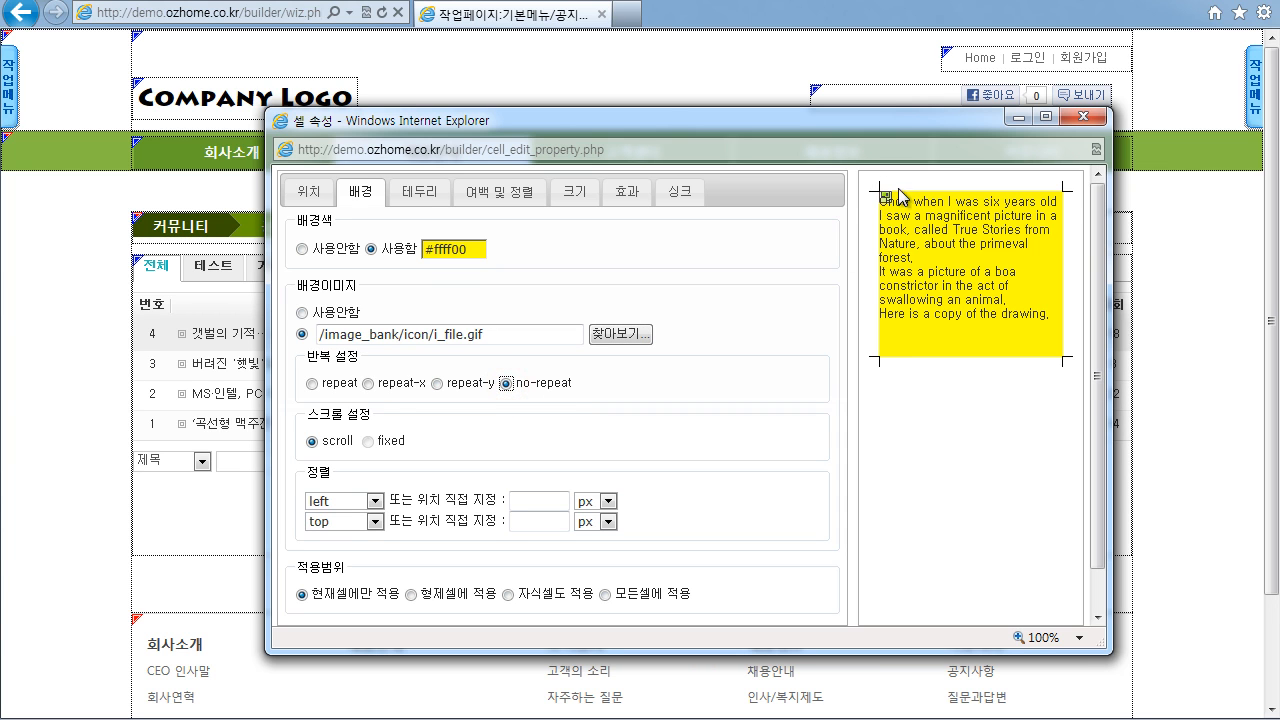
left_click(368, 383)
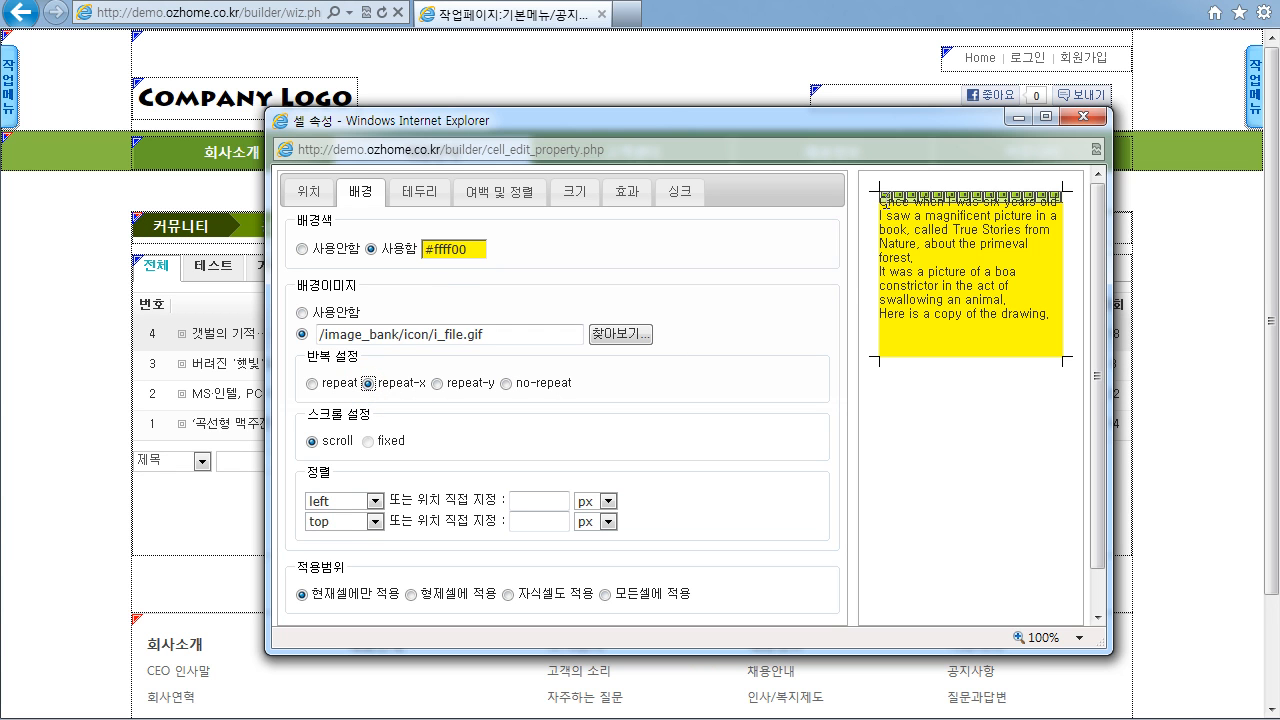
left_click(312, 383)
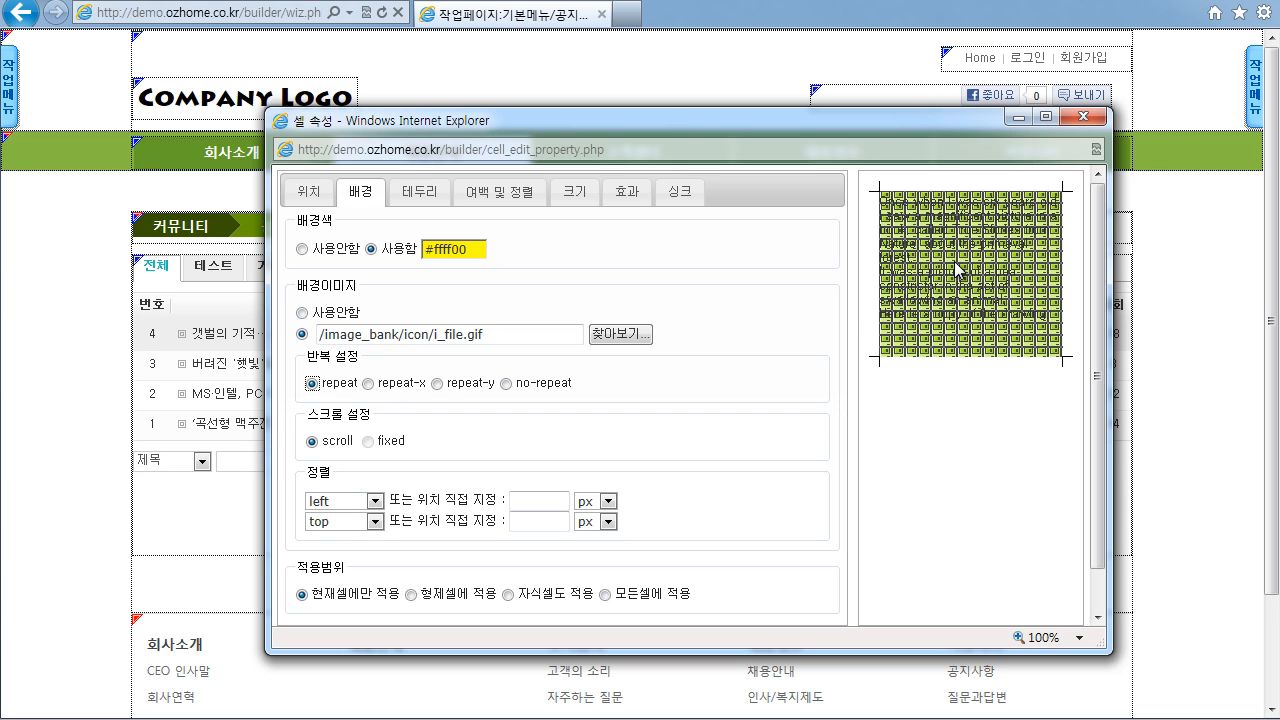
left_click(506, 383)
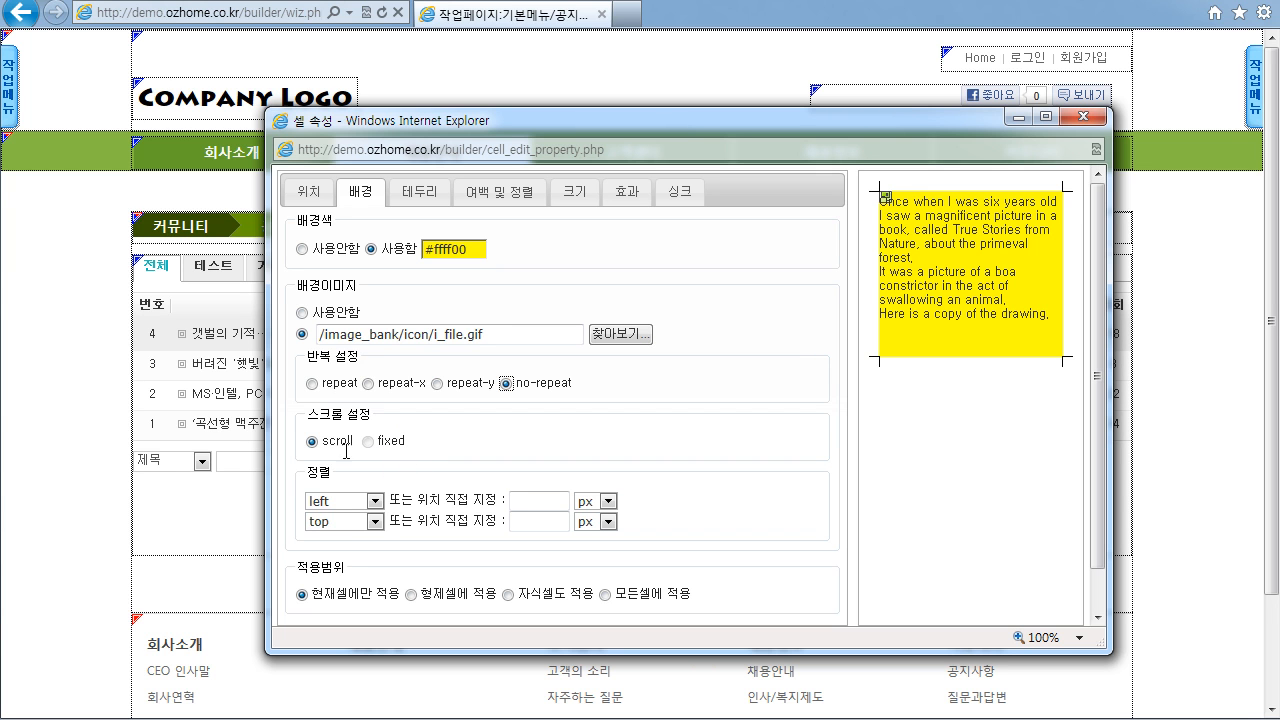
Open the page settings (페이지 설정) from the empty area beside the page content
left_click(50, 300)
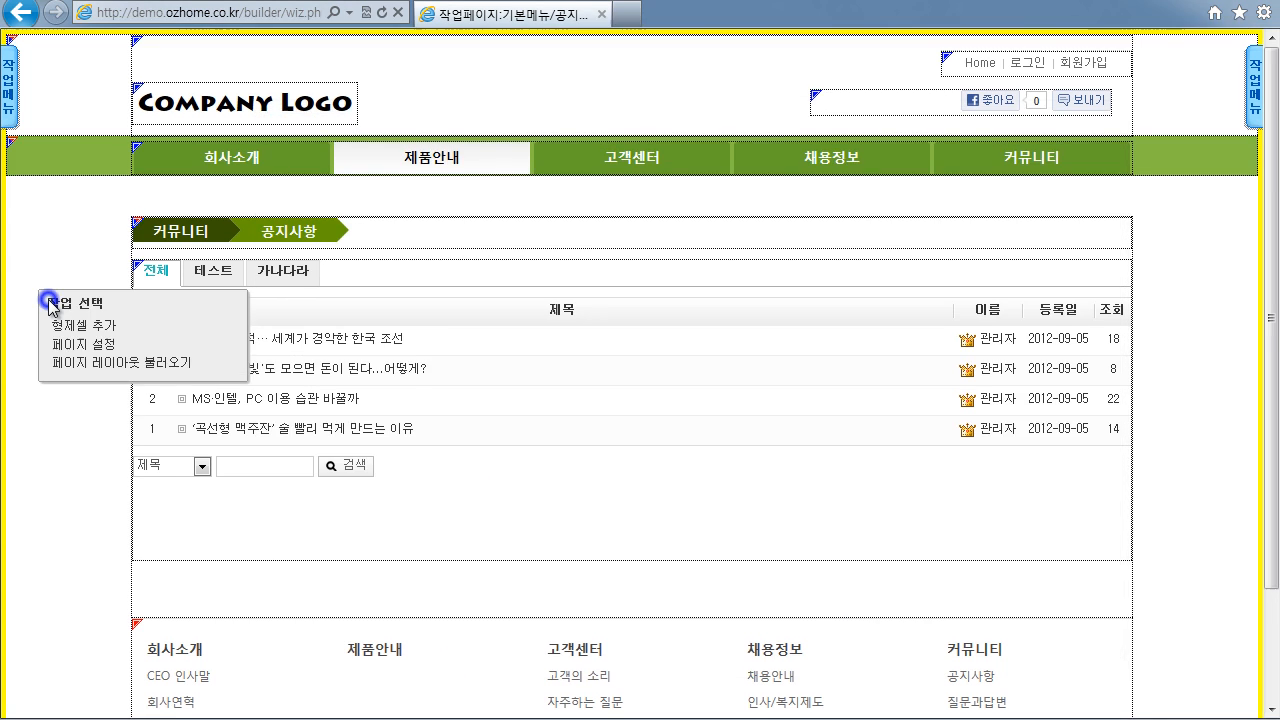
left_click(90, 345)
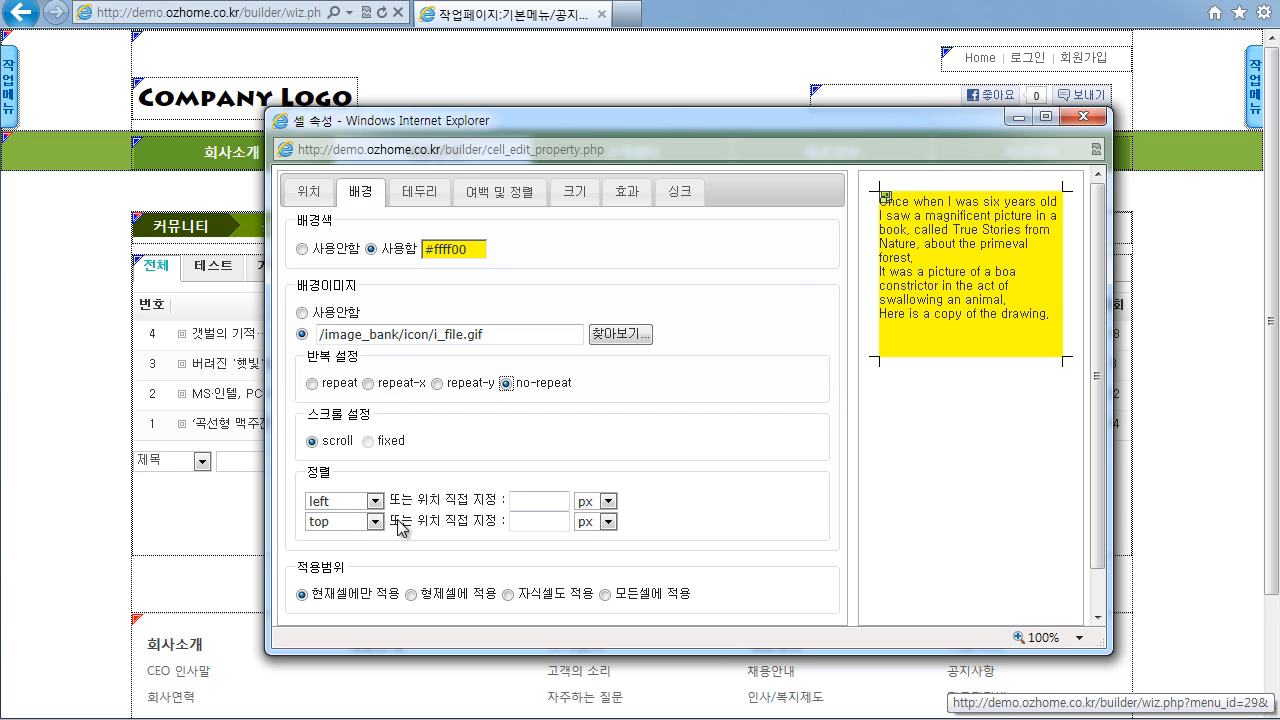
Align the background image to right and bottom
left_click(340, 501)
left_click(343, 543)
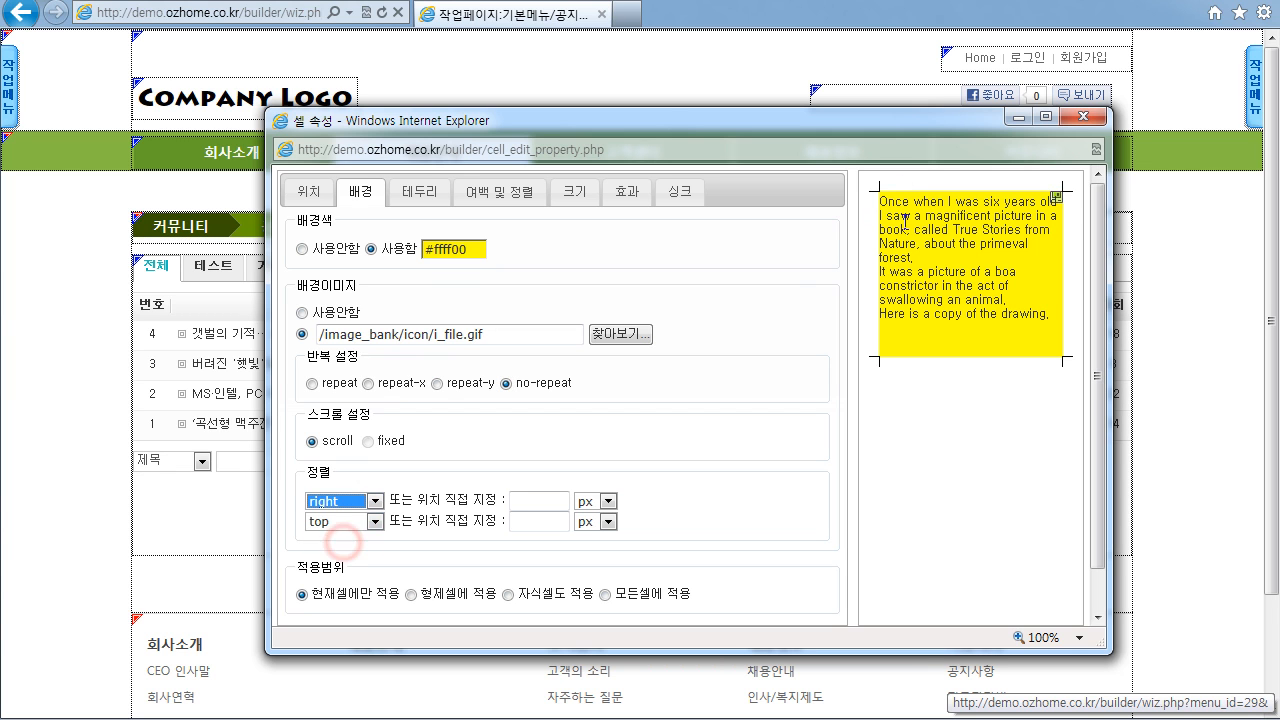
left_click(362, 521)
left_click(341, 563)
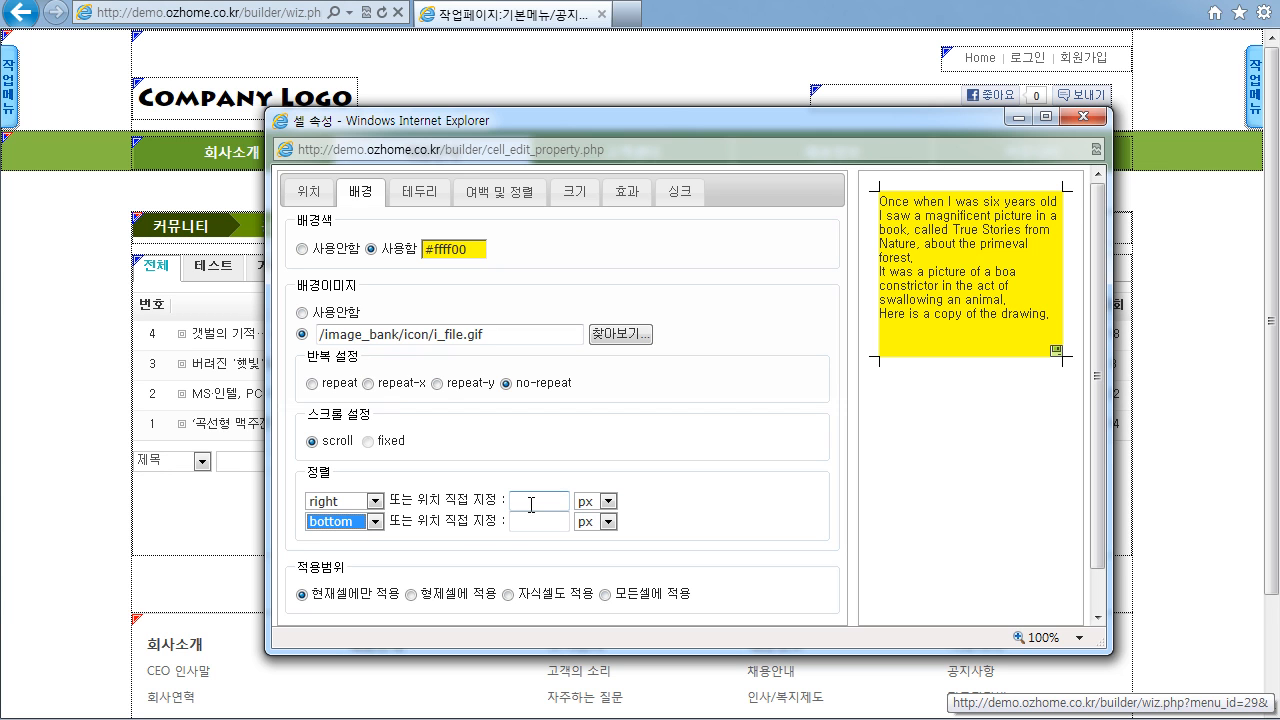
Align the background image to left and top, with a horizontal position of 200 px
left_click(340, 501)
left_click(325, 524)
left_click(342, 522)
left_click(338, 538)
left_click(531, 500)
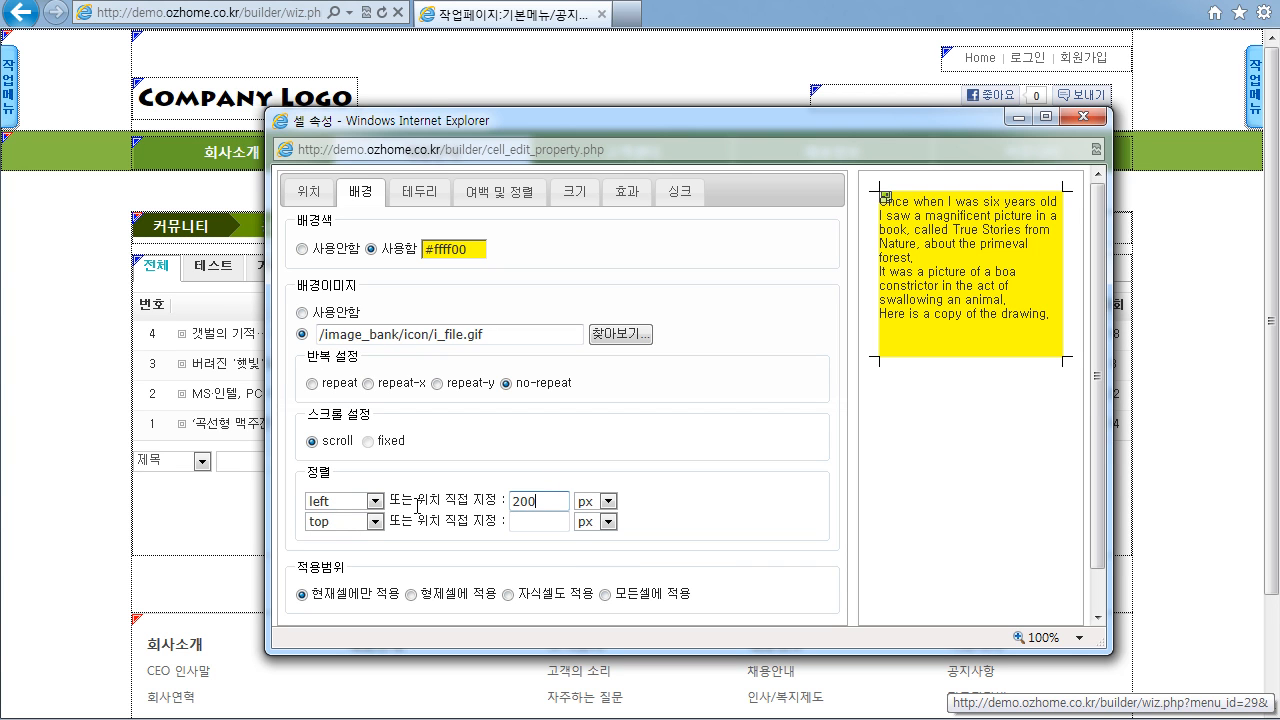
Set the background image's tiling to repeat-y and apply the cell properties
left_click(437, 383)
scroll(730, 470, "down", 1)
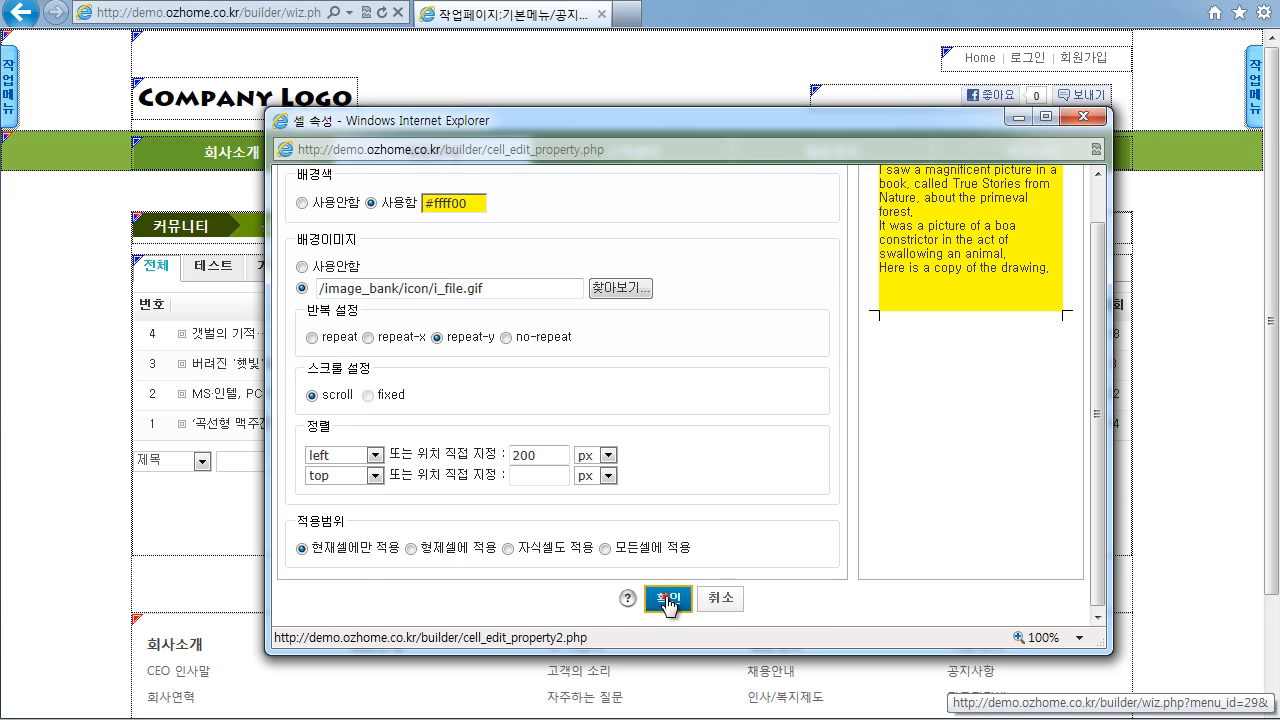
left_click(667, 600)
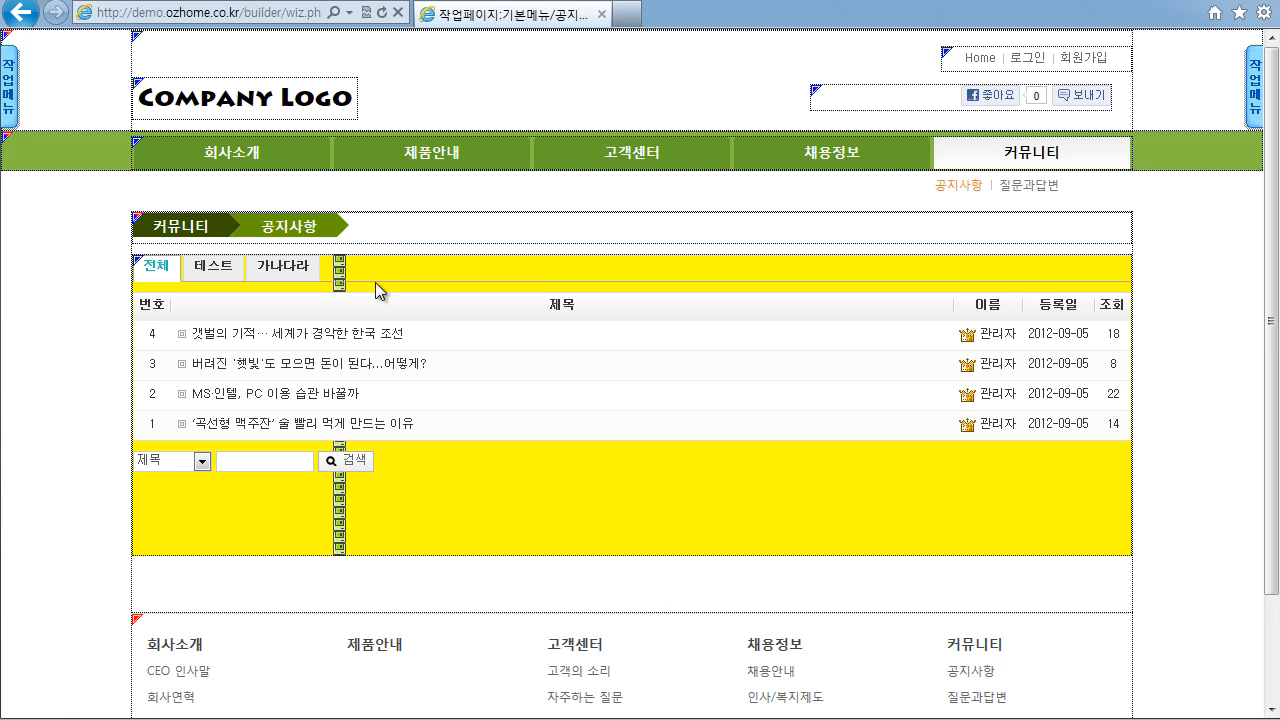
Reopen the notice board cell's properties (셀 속성) and disable its background colour
left_click(457, 490)
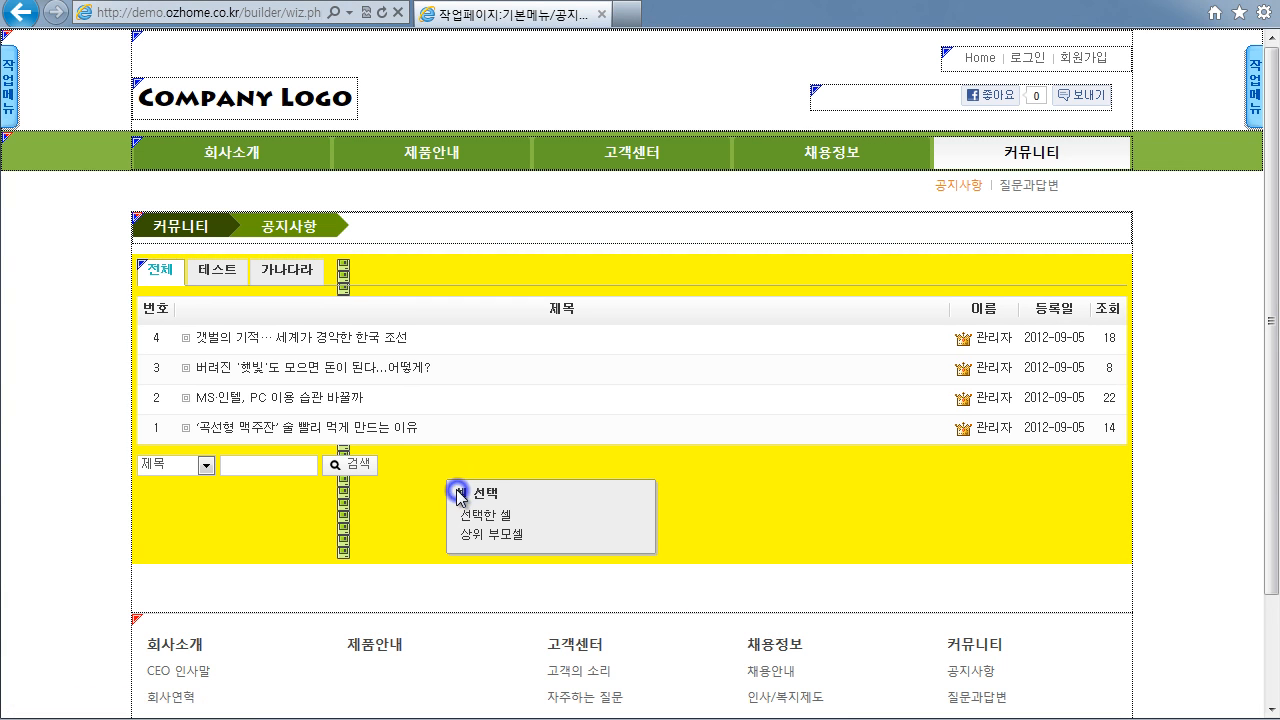
left_click(484, 514)
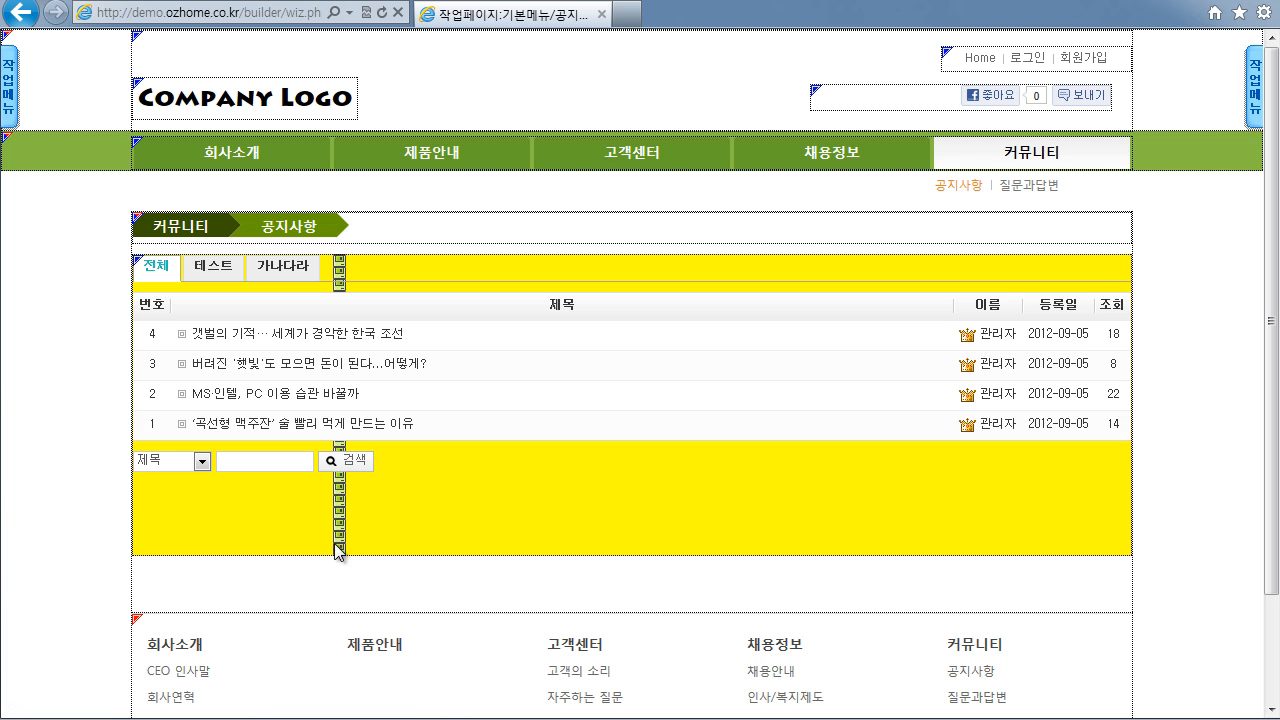
left_click(482, 479)
left_click(515, 493)
left_click(567, 568)
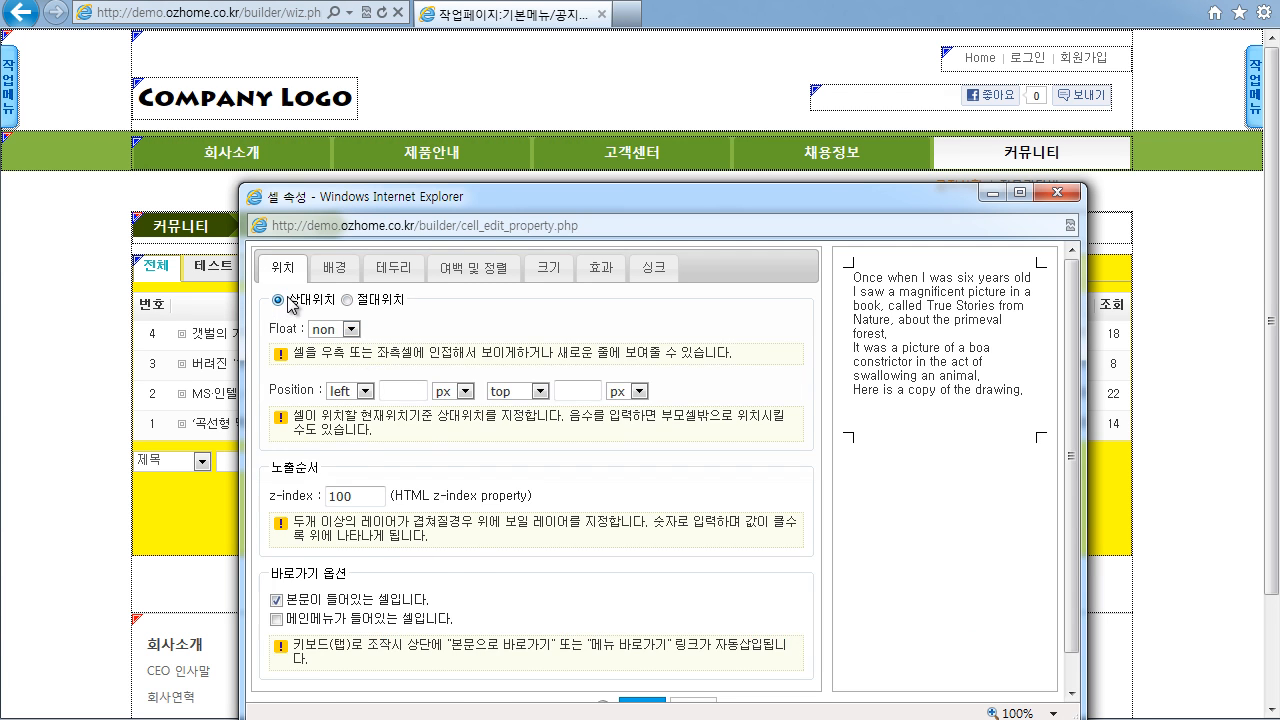
left_click(335, 268)
left_click(276, 325)
left_click_drag(676, 197, 730, 93)
Set the background image's horizontal position to 50 %
scroll(690, 319, "down", 1)
left_click(577, 447)
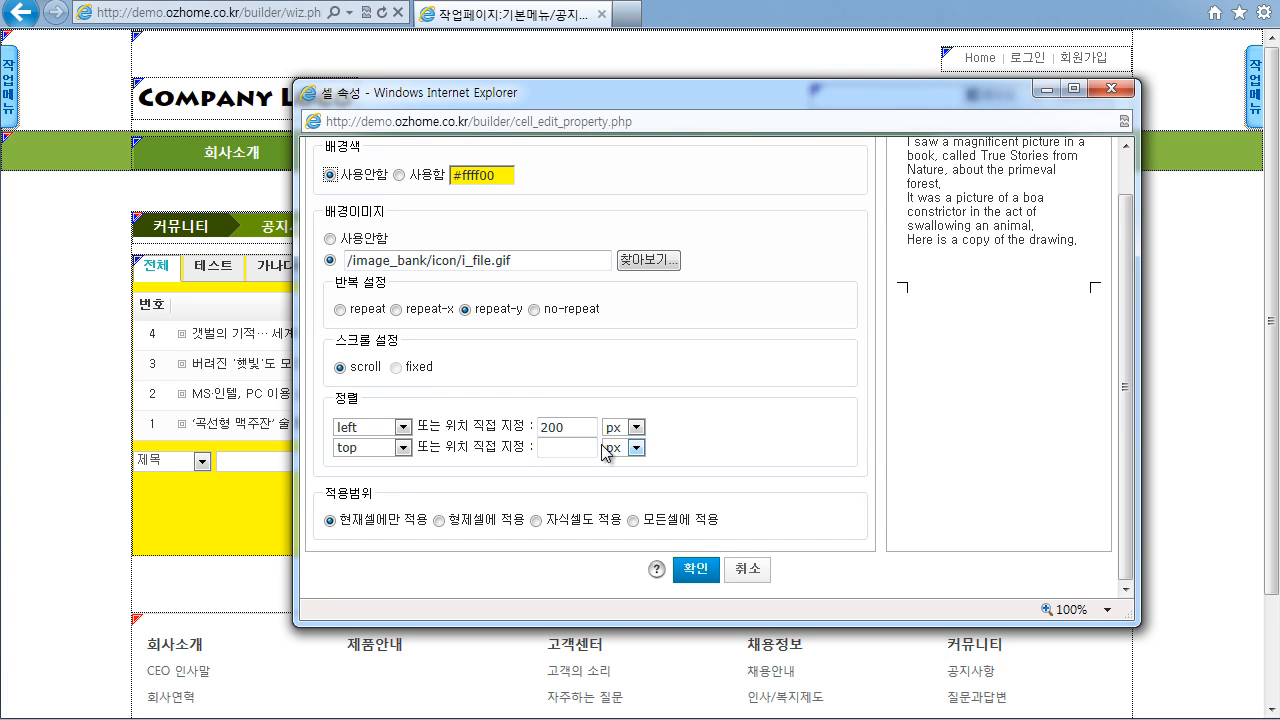
left_click(636, 427)
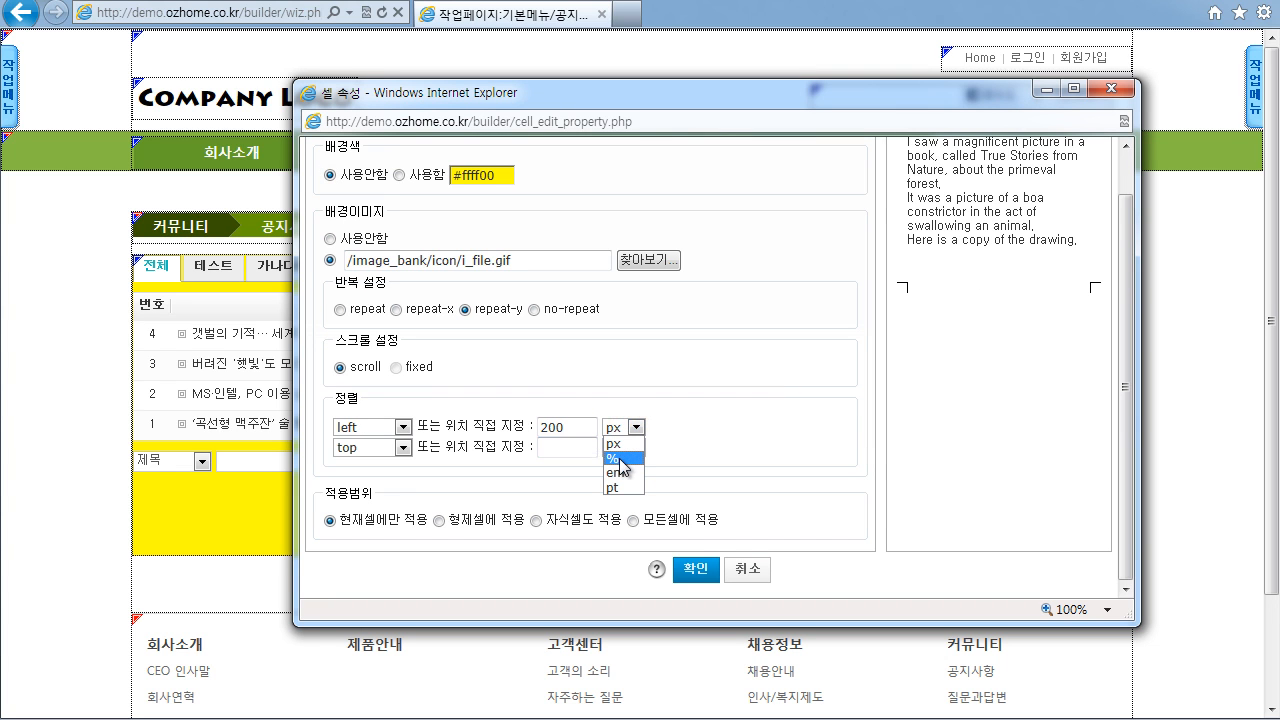
left_click(617, 458)
double_click(572, 428)
type("50")
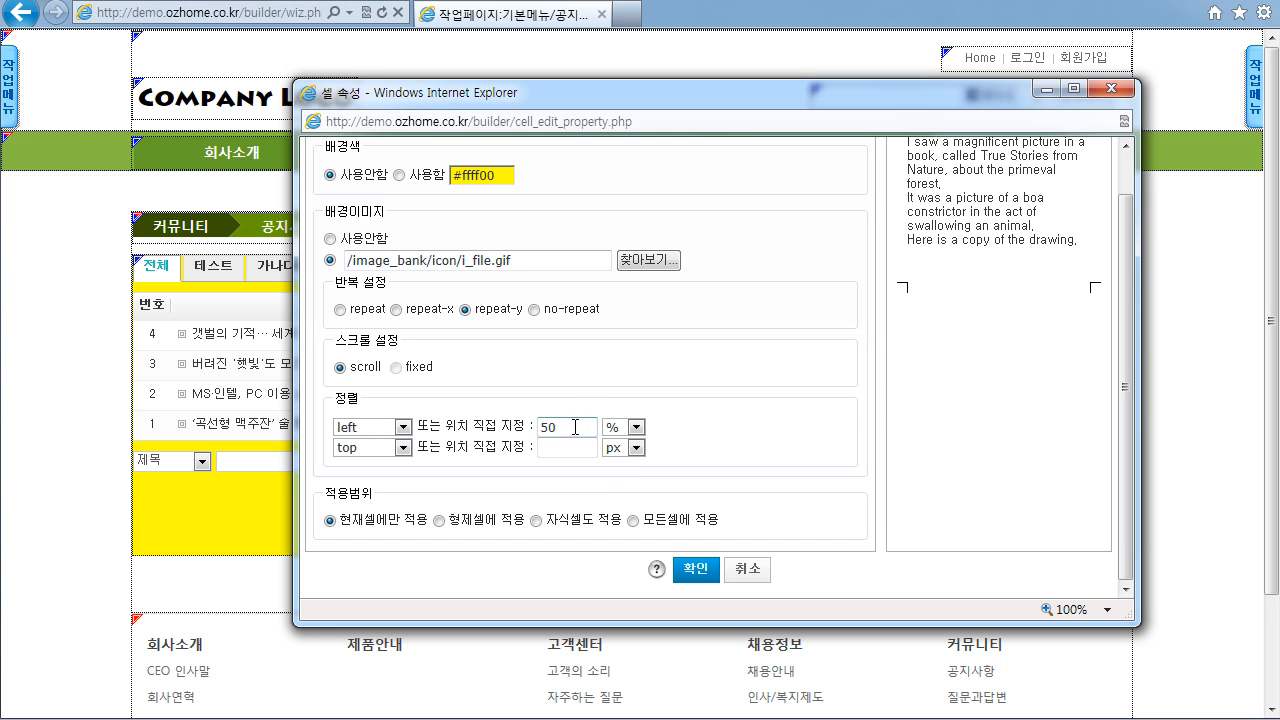
Replace the background image with vote_title3.gif from the /image_bank/menubar folder
left_click(642, 269)
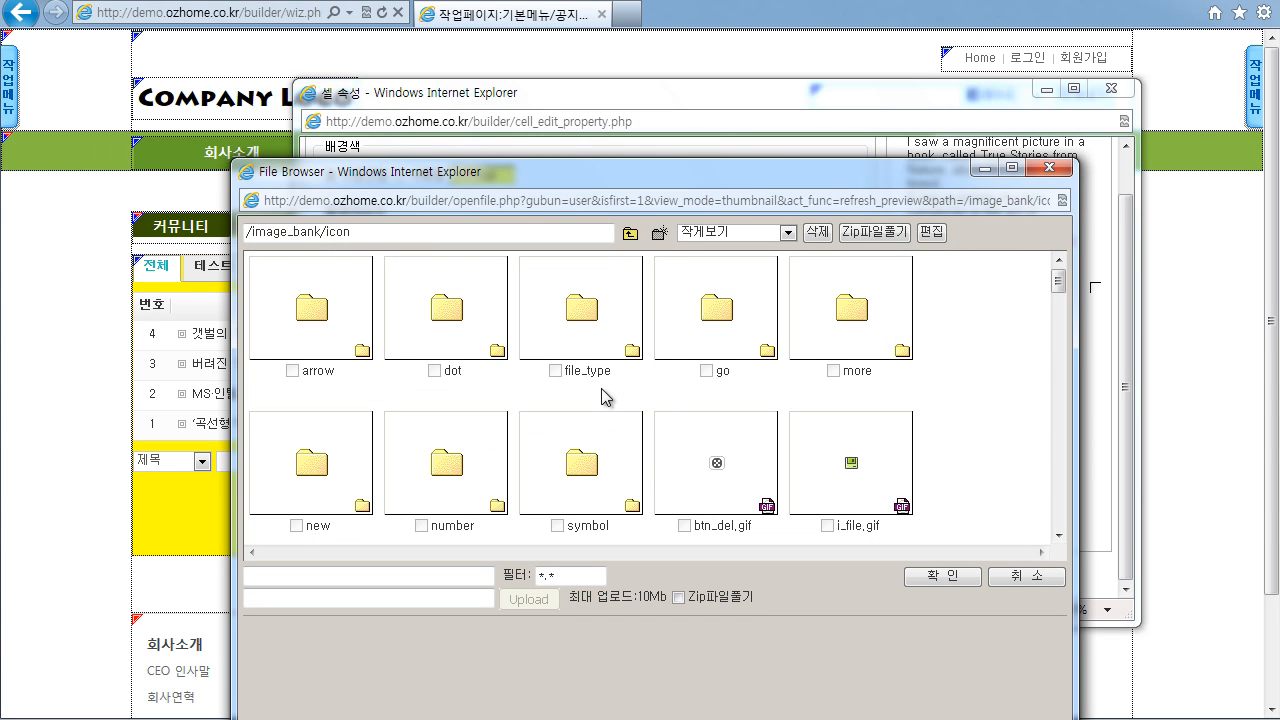
left_click(630, 233)
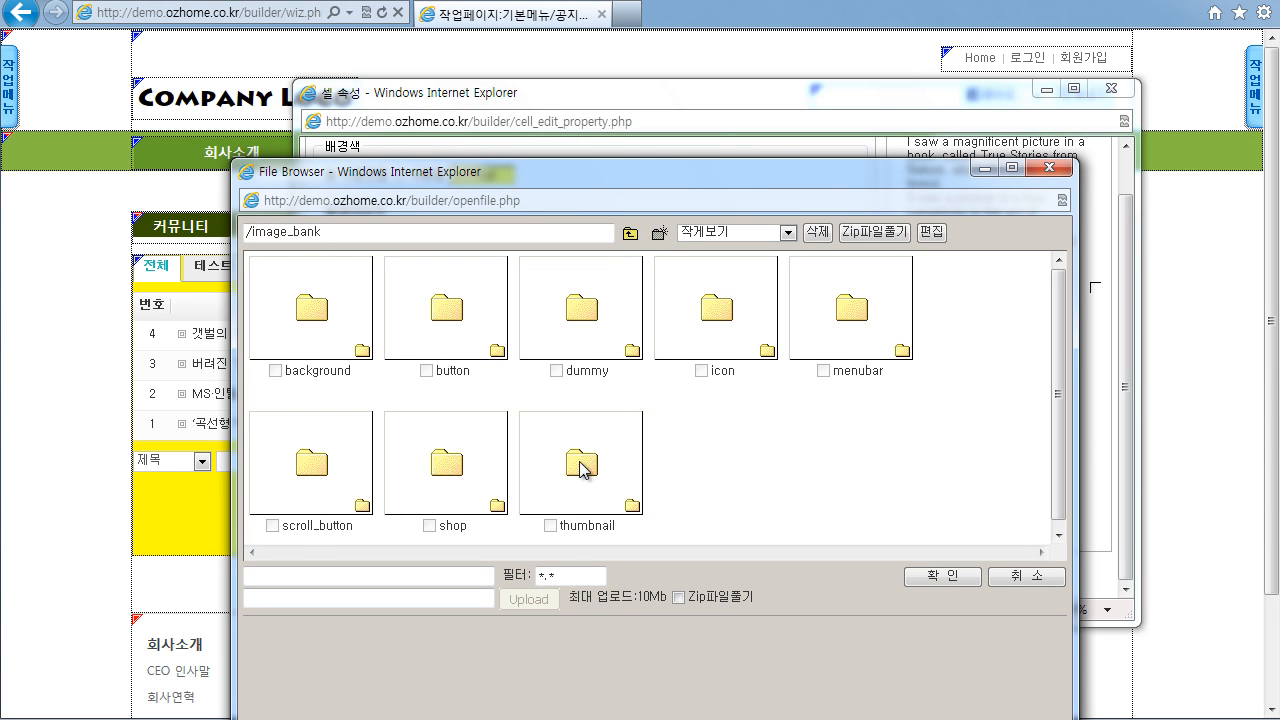
double_click(849, 306)
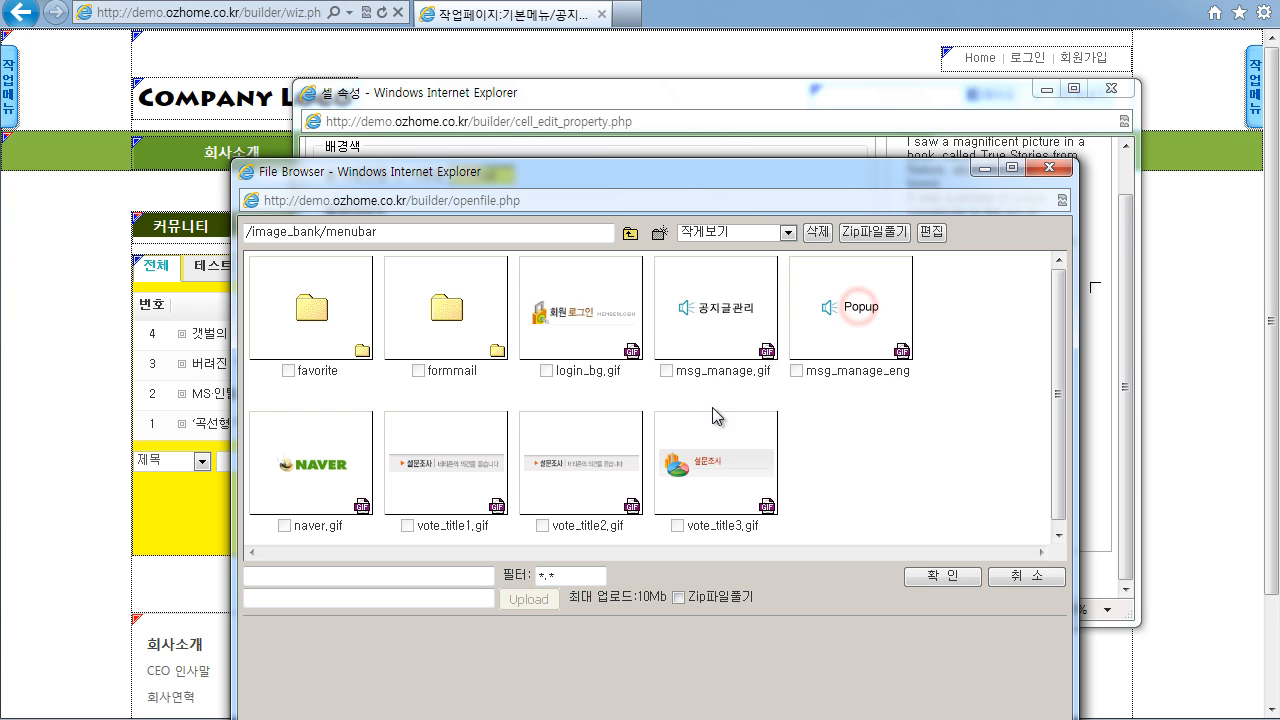
double_click(707, 456)
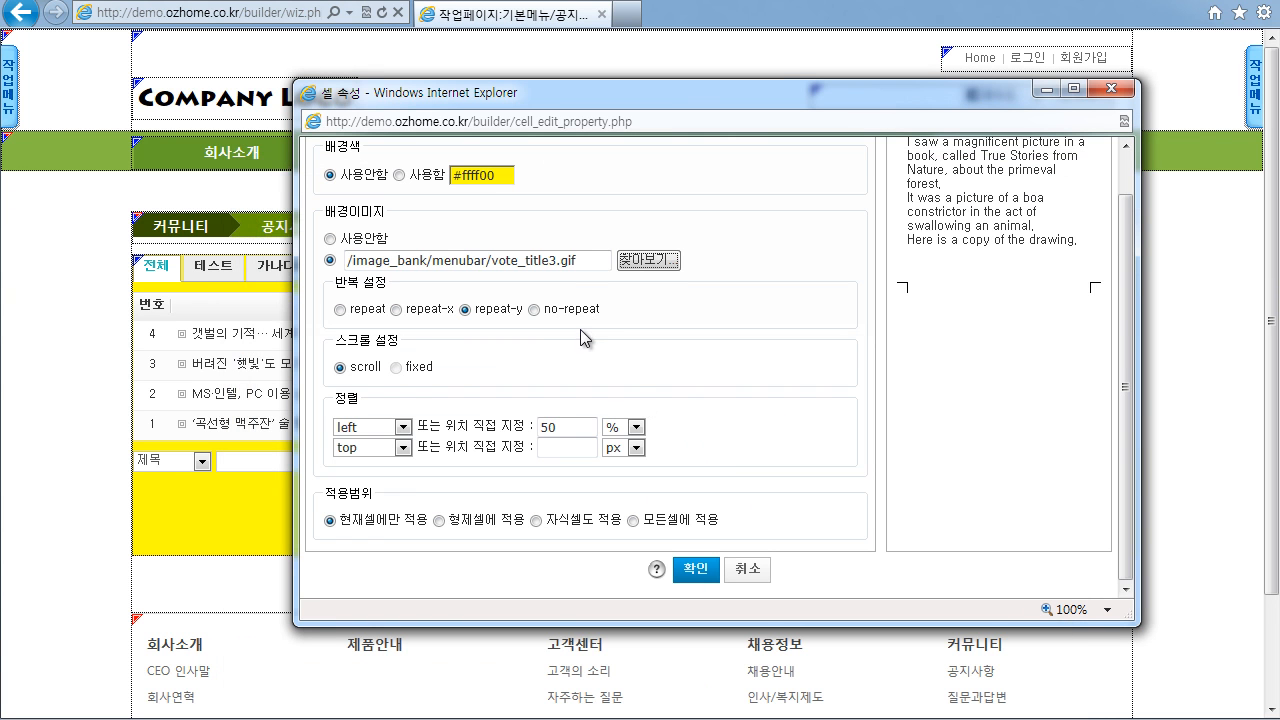
Set the background image's tiling to no-repeat and apply the cell properties
scroll(700, 338, "up", 1)
left_click(535, 356)
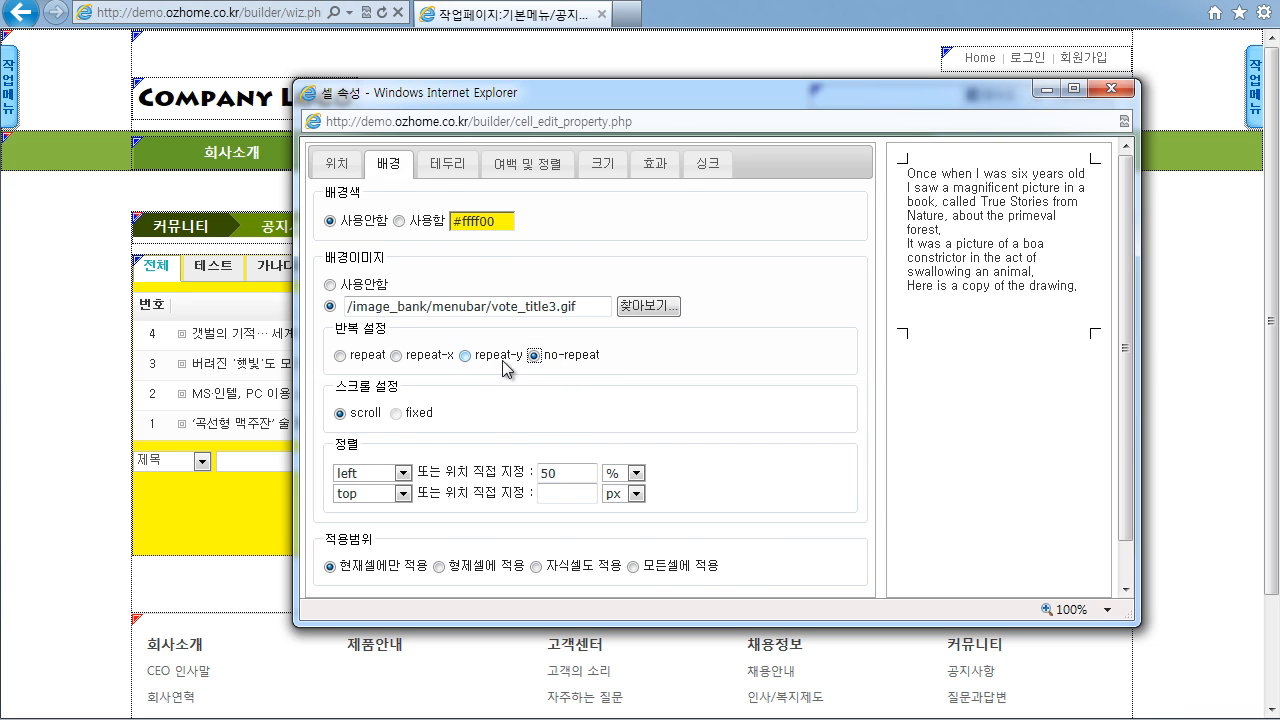
scroll(685, 400, "down", 1)
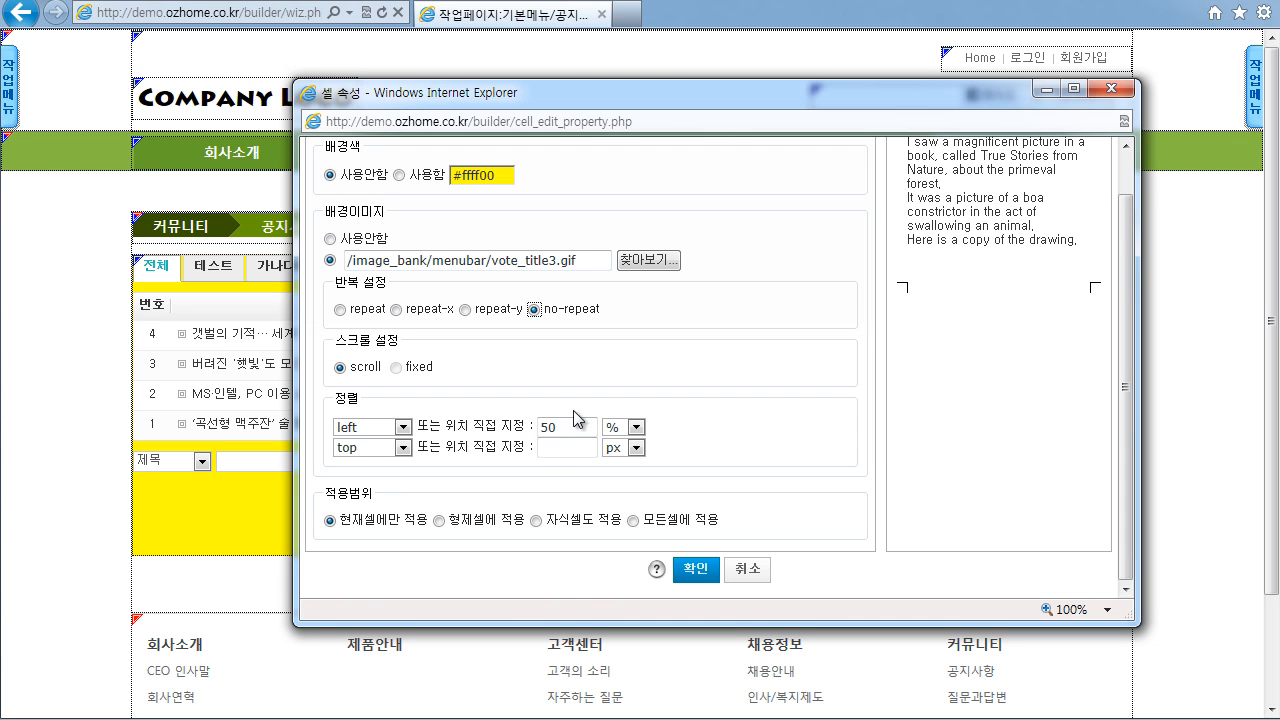
left_click(696, 568)
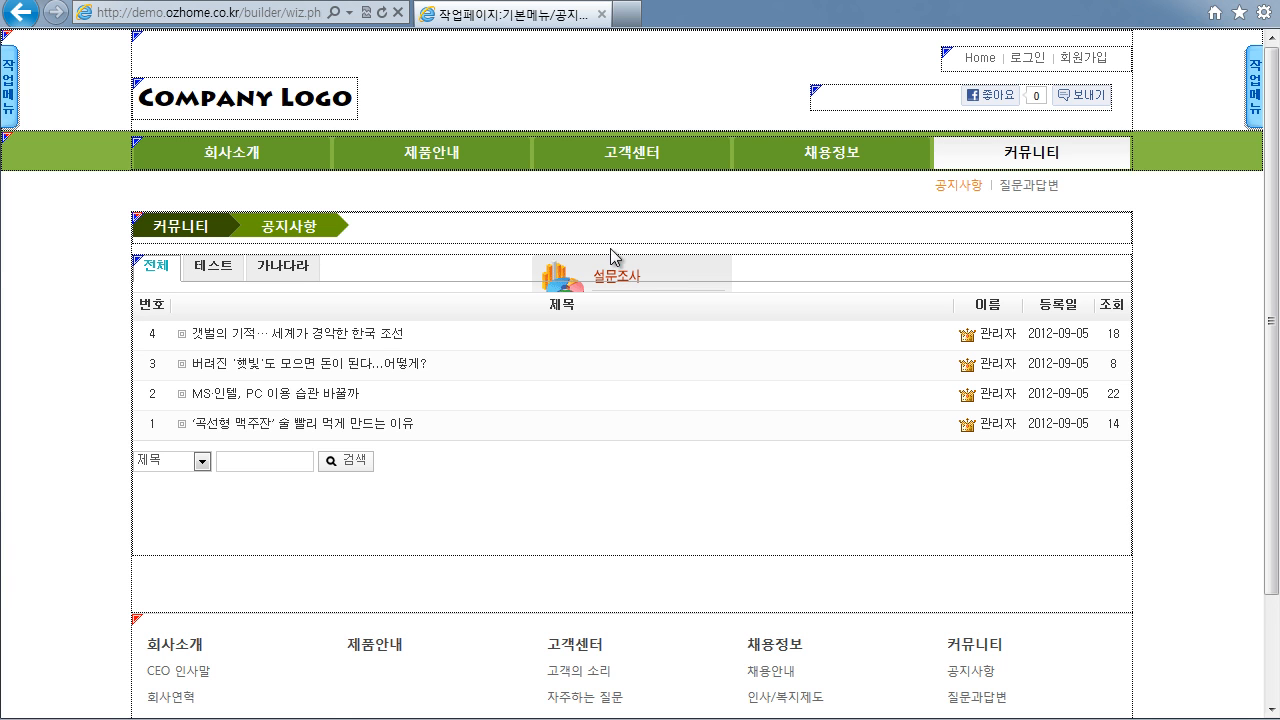
Set the company logo cell's left position to 50 % in its cell properties and apply it
left_click(230, 73)
left_click(272, 110)
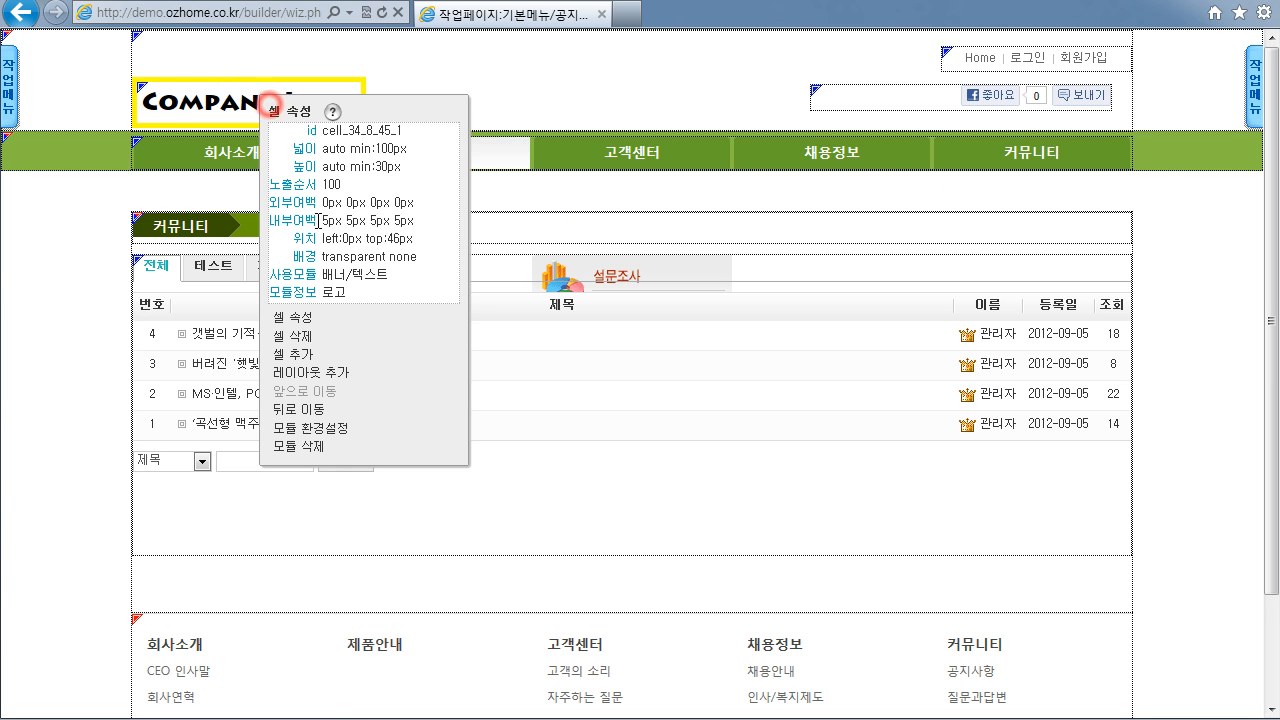
left_click(305, 315)
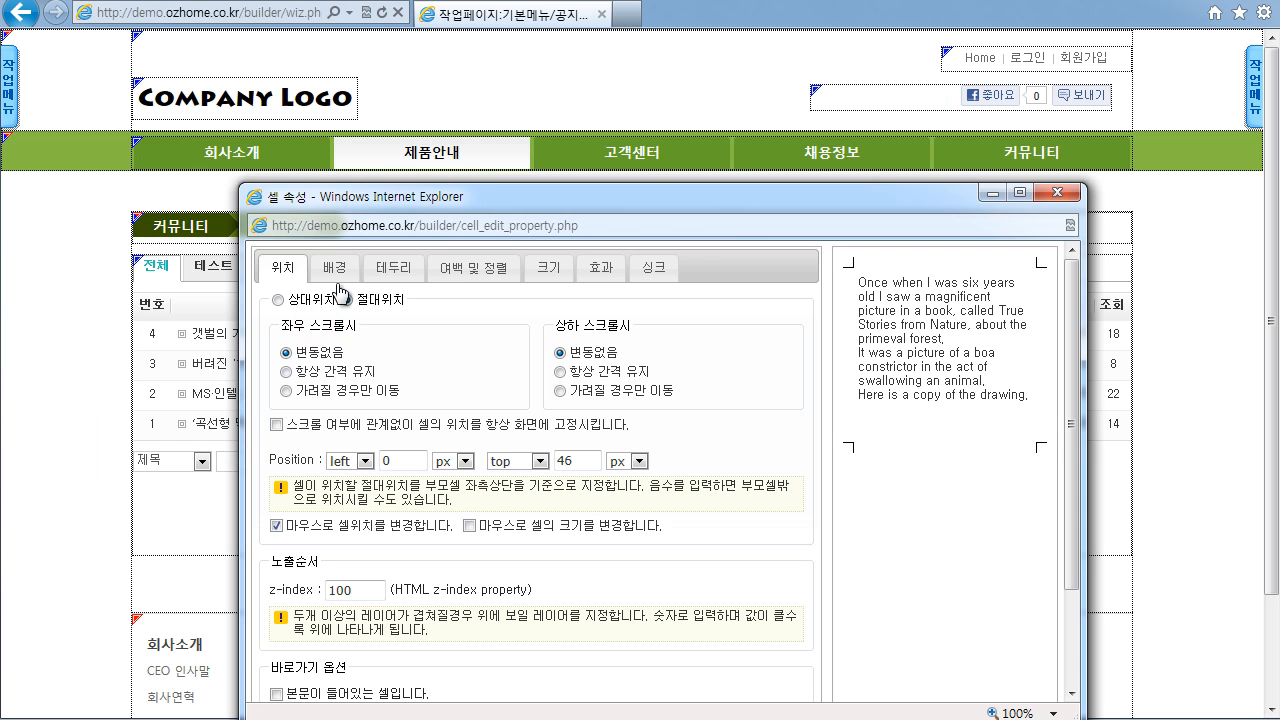
left_click(391, 459)
left_click(465, 461)
left_click(450, 490)
left_click(420, 467)
type("50")
scroll(678, 540, "down", 2)
left_click(642, 673)
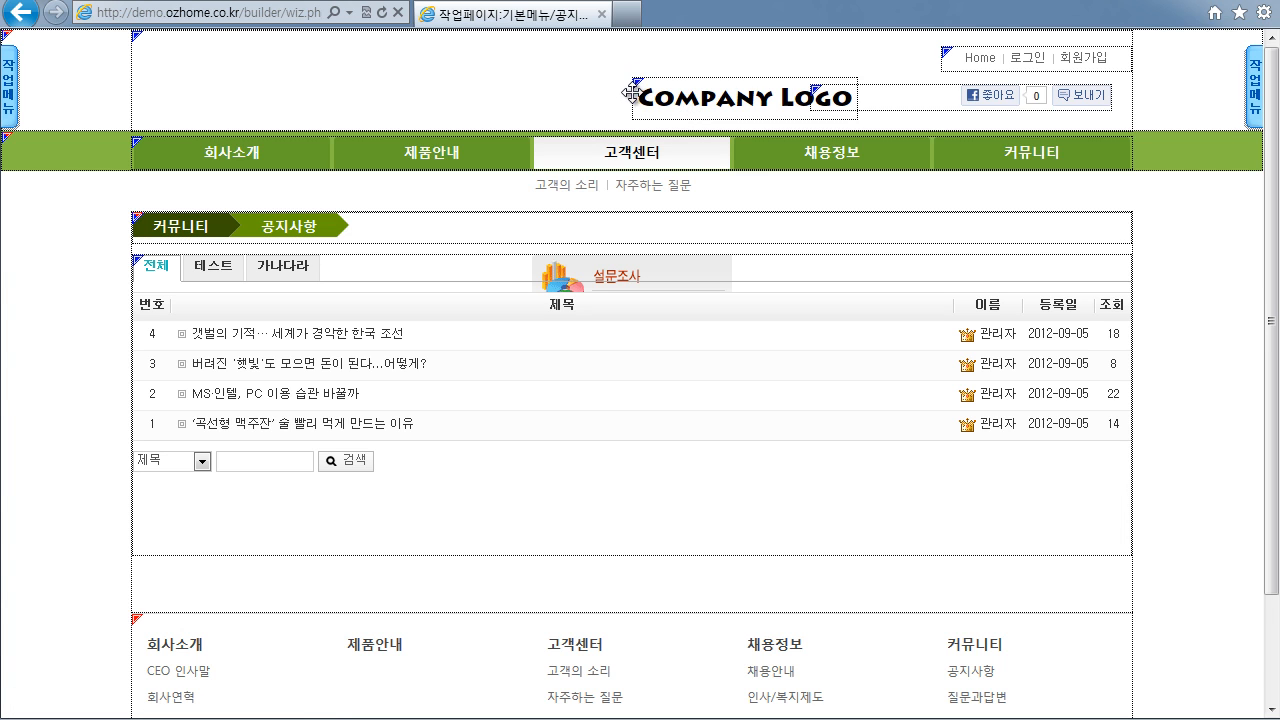
left_click(636, 281)
left_click(668, 302)
left_click(706, 530)
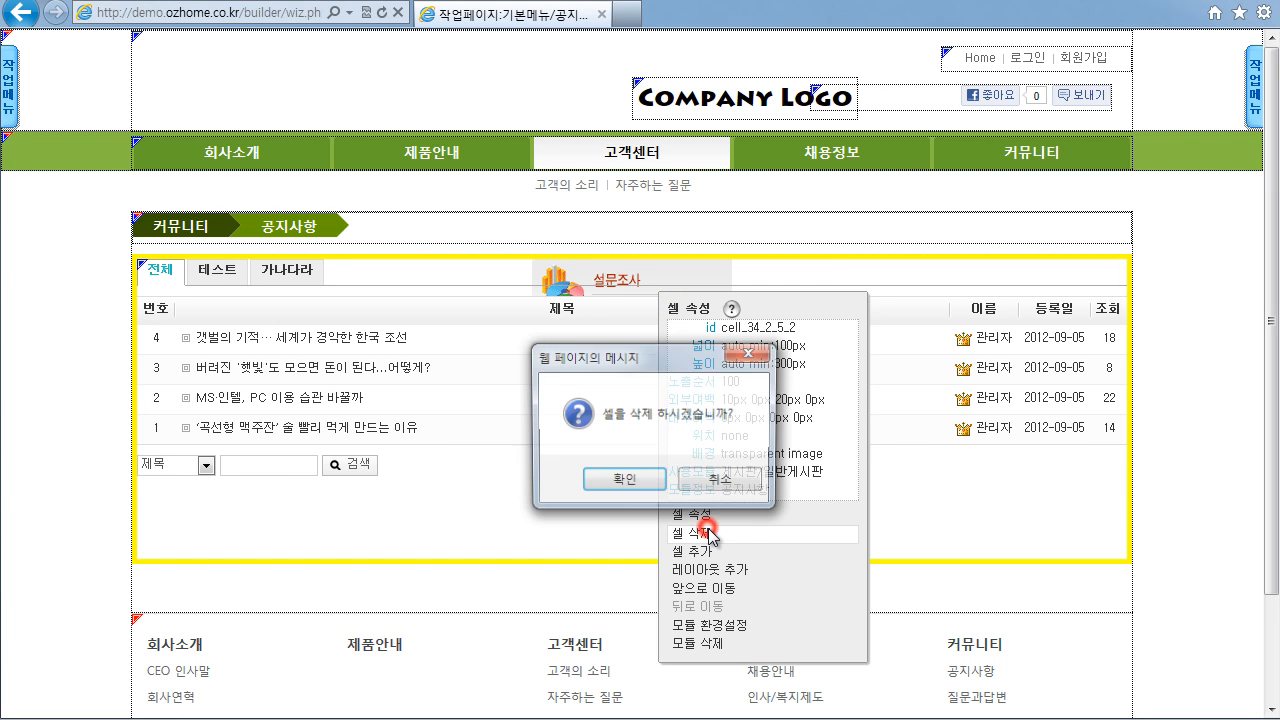
left_click(712, 478)
Set the horizontal position of the notice board cell's background image to 10 % and apply it
left_click(621, 261)
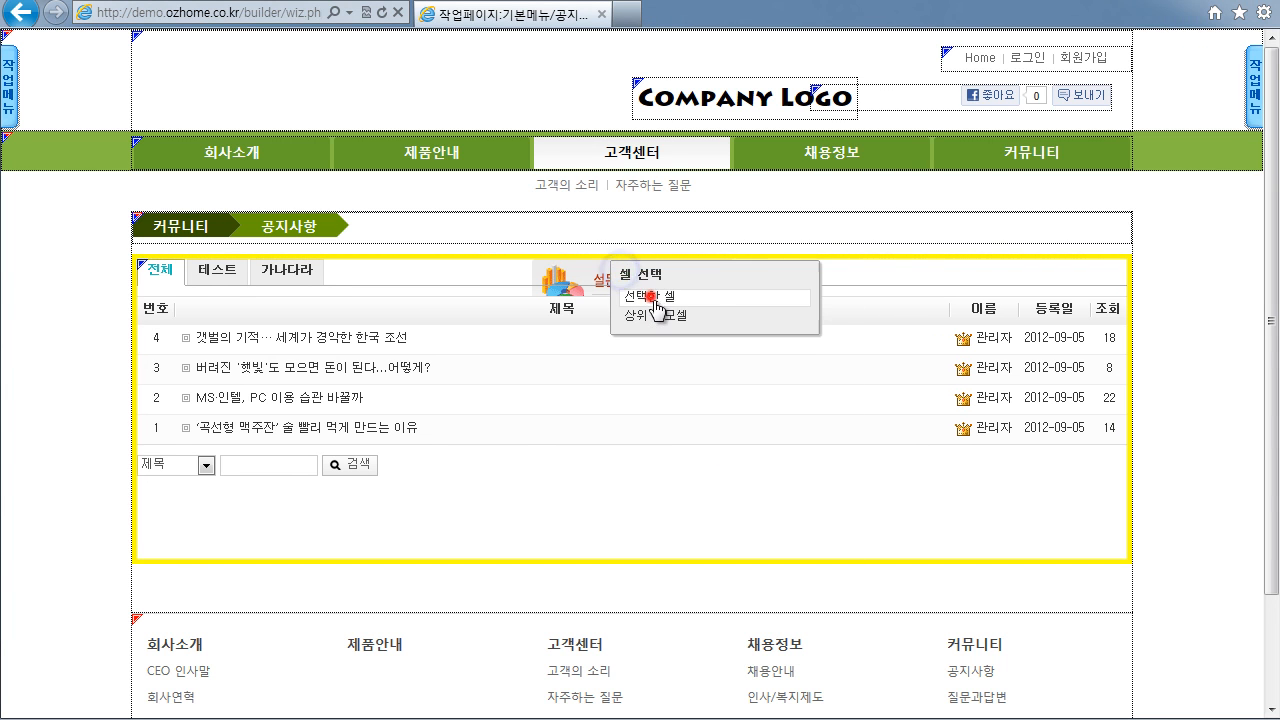
left_click(652, 298)
left_click(687, 513)
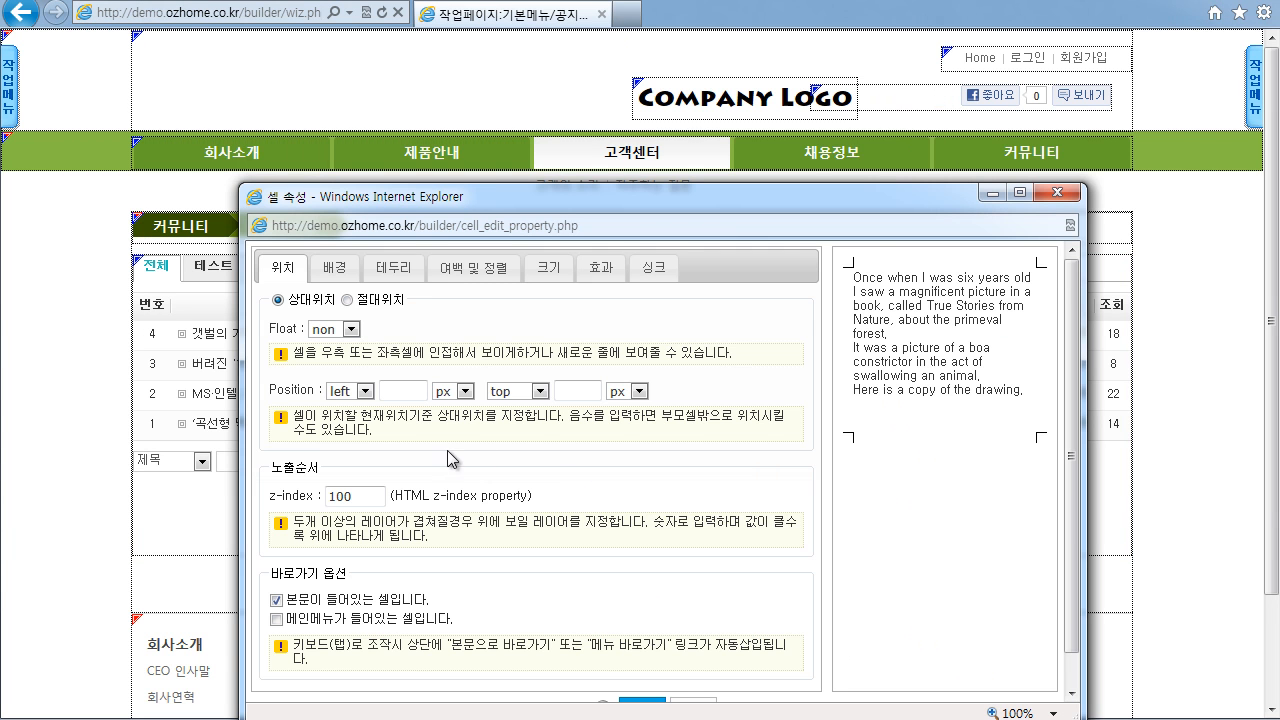
scroll(430, 430, "down", 1)
scroll(380, 330, "up", 1)
left_click(340, 268)
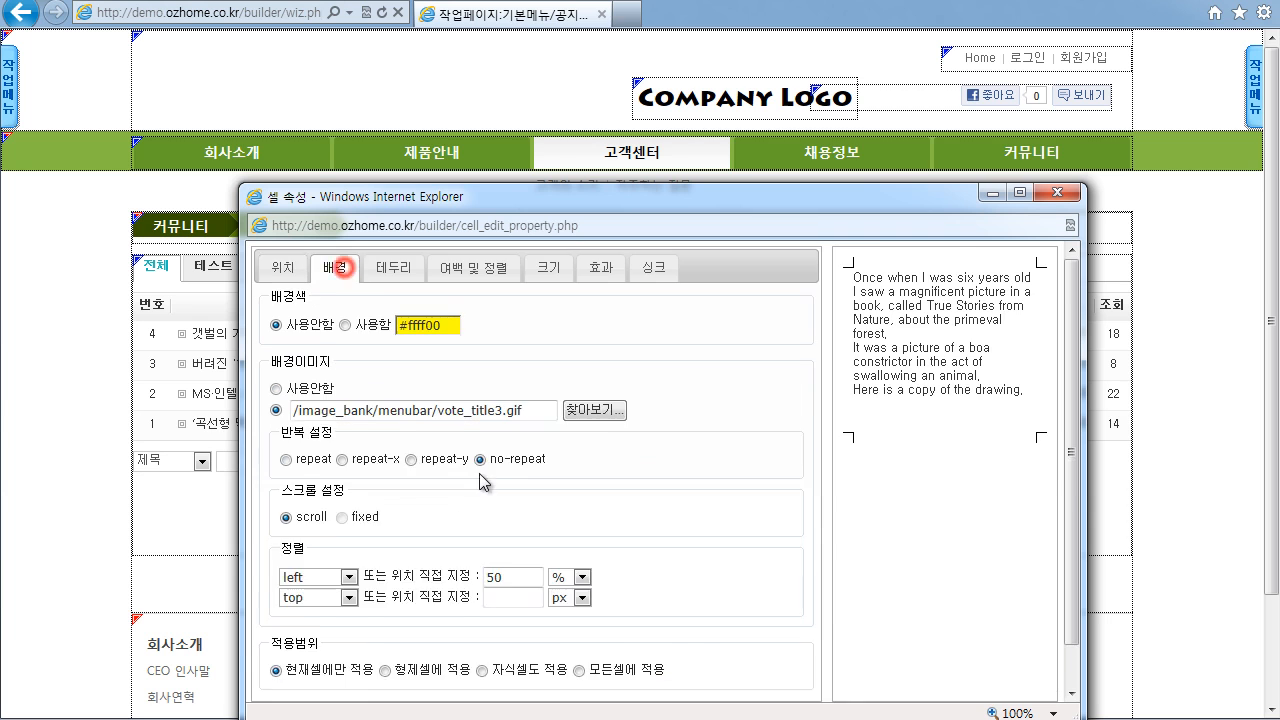
scroll(485, 490, "down", 1)
double_click(521, 531)
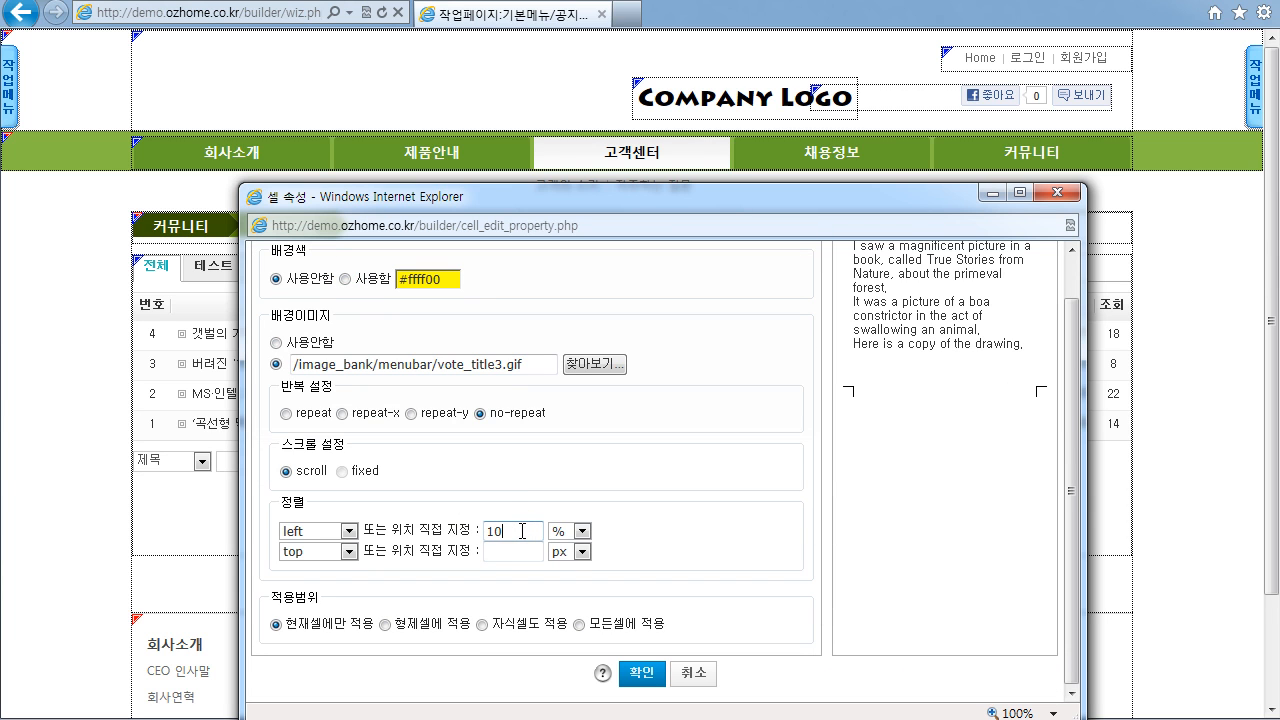
left_click(641, 672)
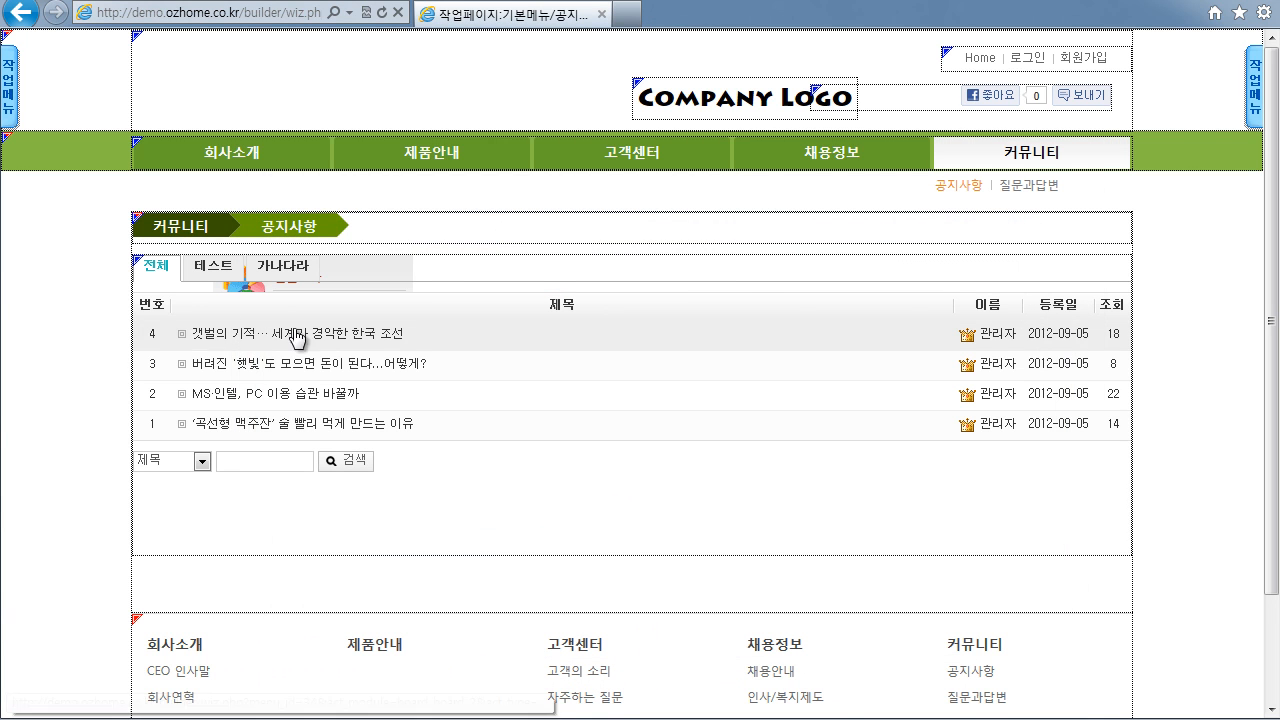
Reopen the notice board cell's background settings, tile the image with repeat-y and apply it
left_click(498, 352)
left_click(536, 379)
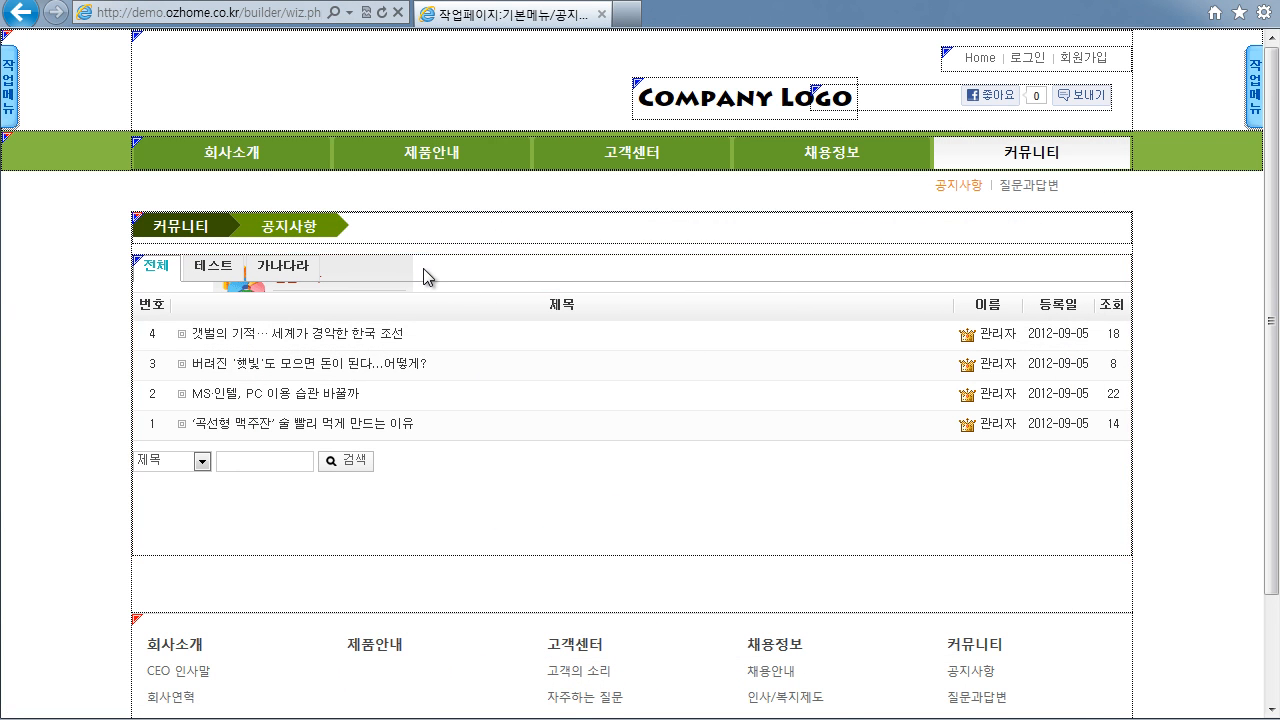
left_click(423, 268)
left_click(457, 292)
left_click(493, 507)
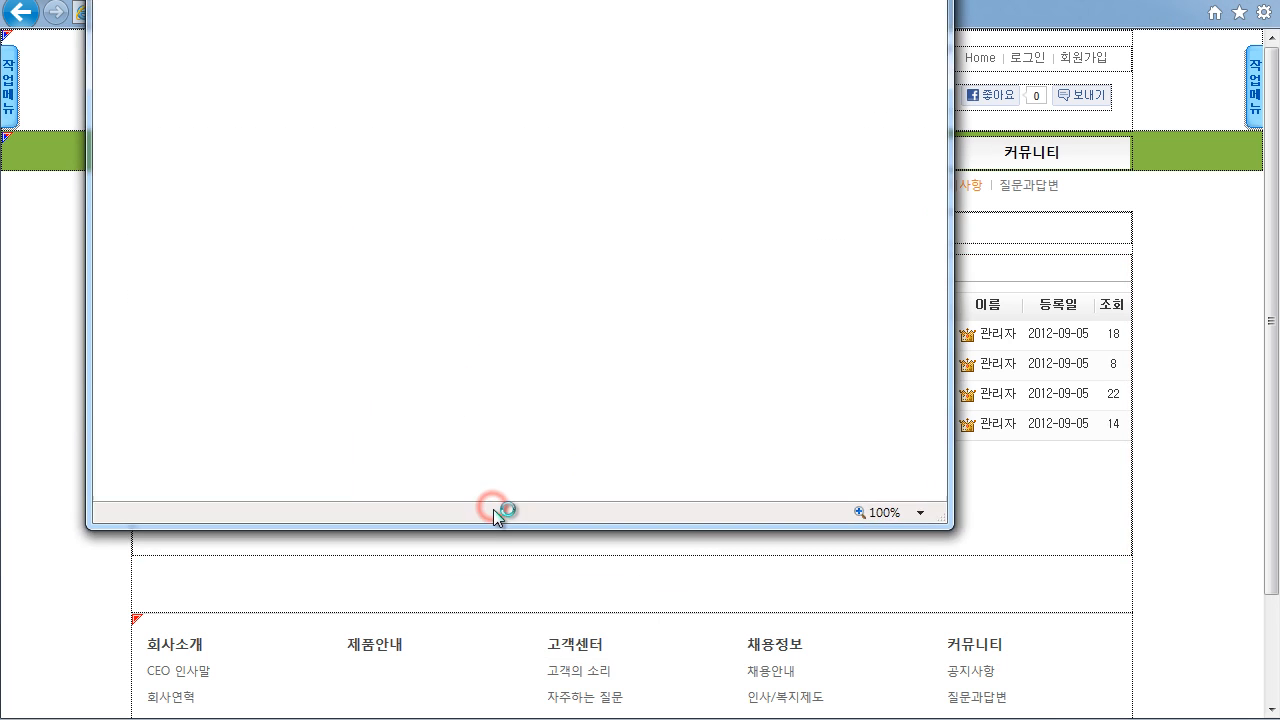
left_click(338, 267)
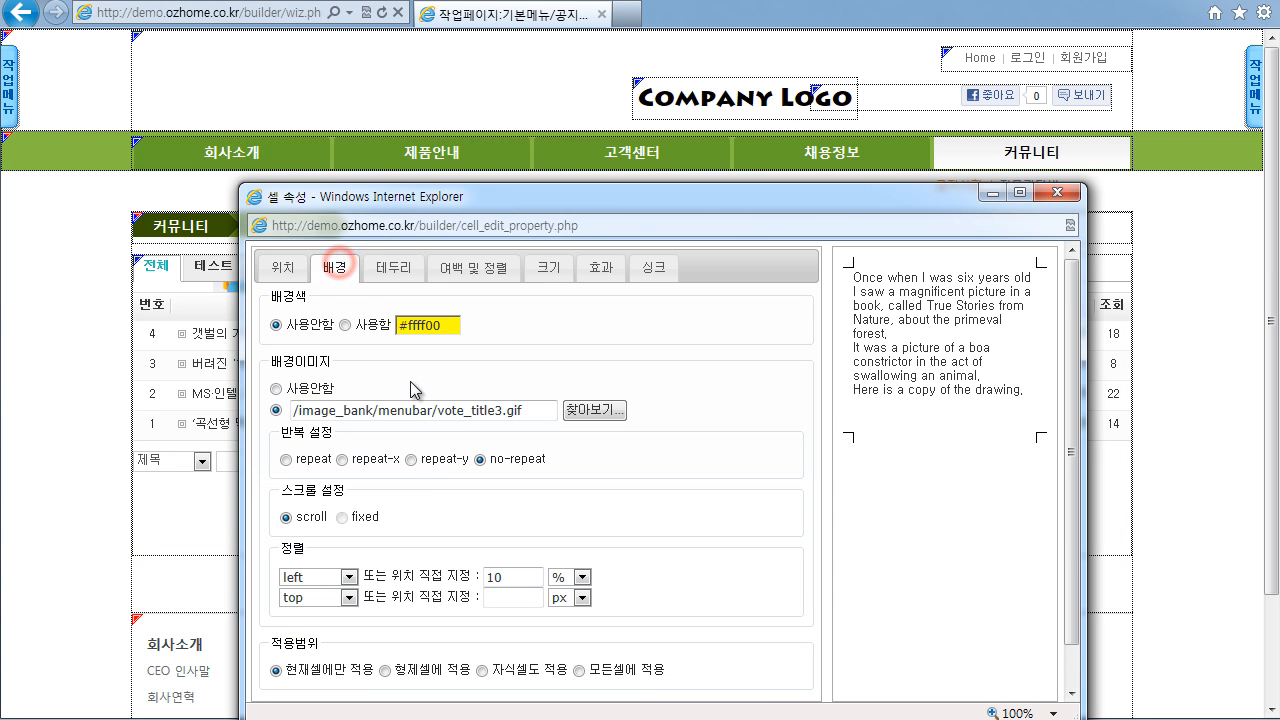
left_click(414, 459)
scroll(660, 560, "down", 1)
left_click(634, 673)
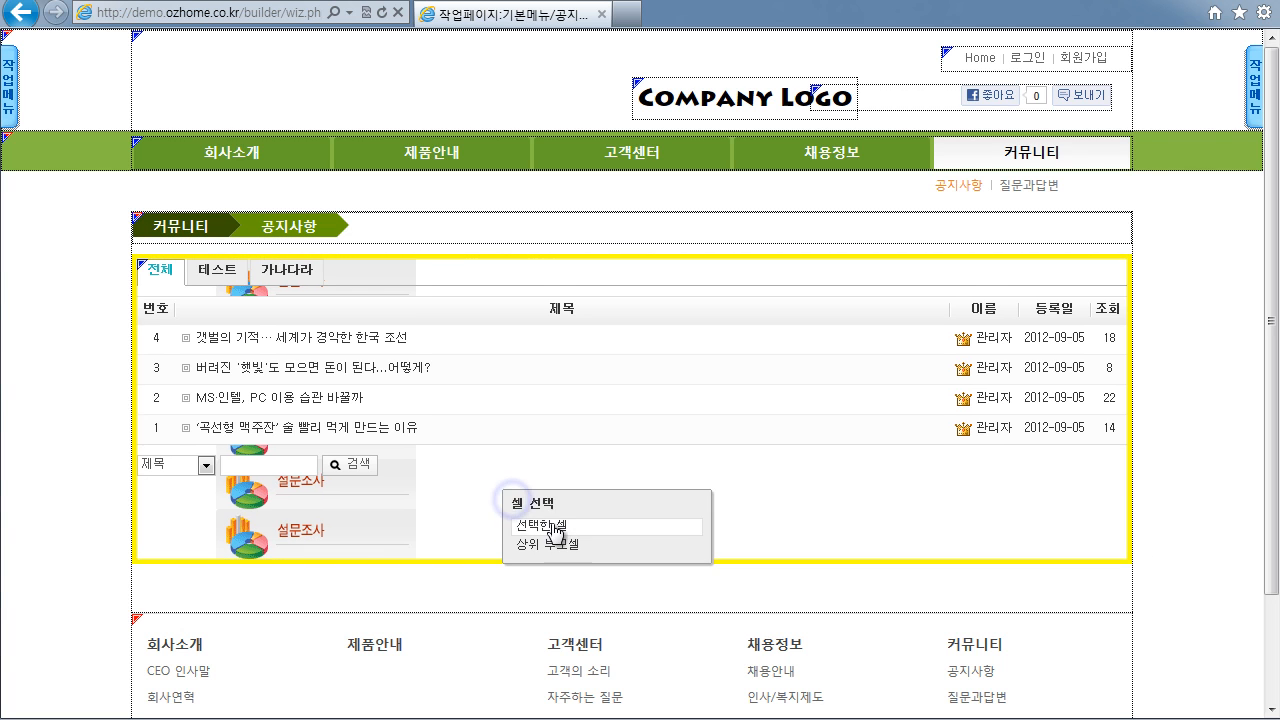
View the notice board cell's summary of size, margins, position and module information
right_click(552, 530)
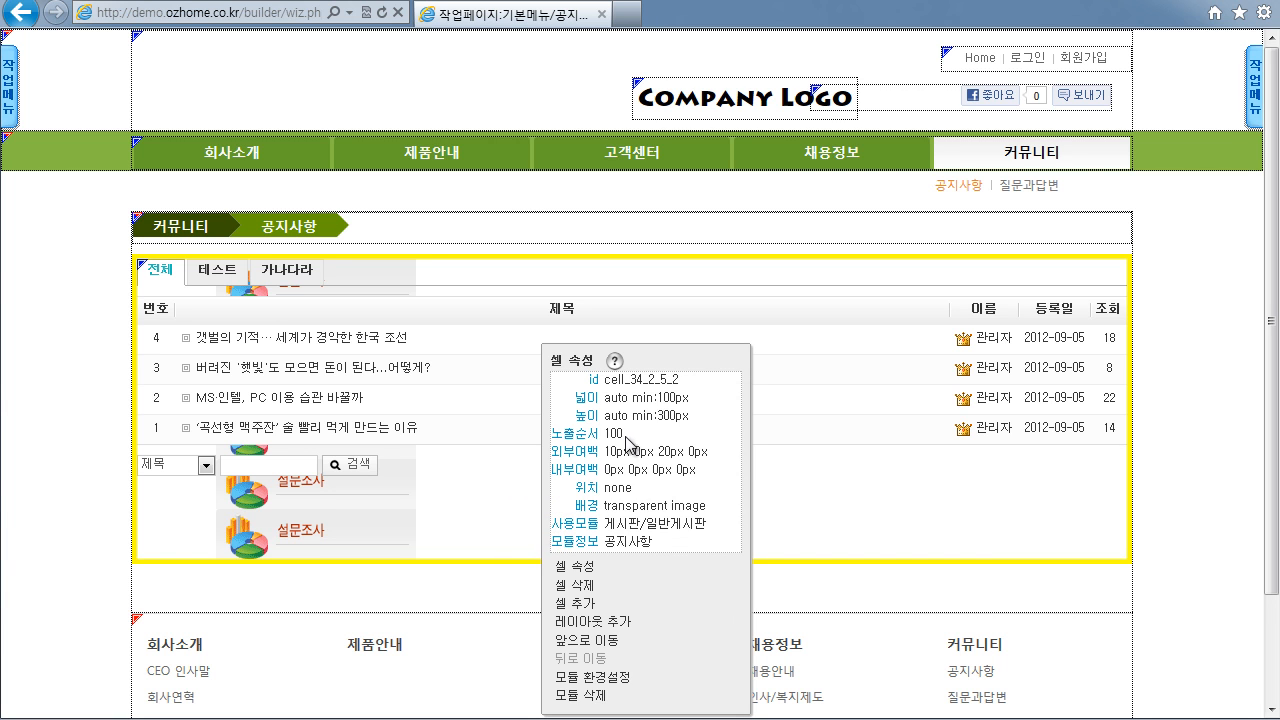
right_click(509, 486)
left_click(557, 537)
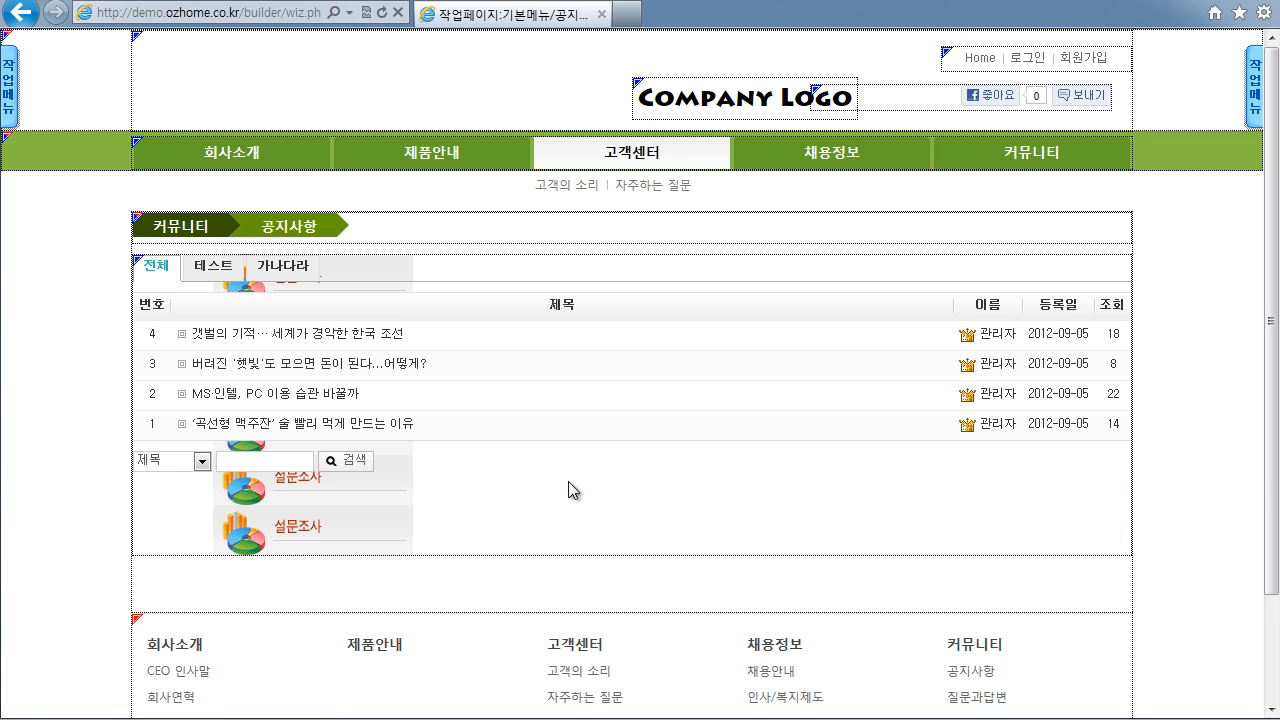
Open the notice board cell's background settings and examine the scope options (적용범위) for applying them
left_click(530, 477)
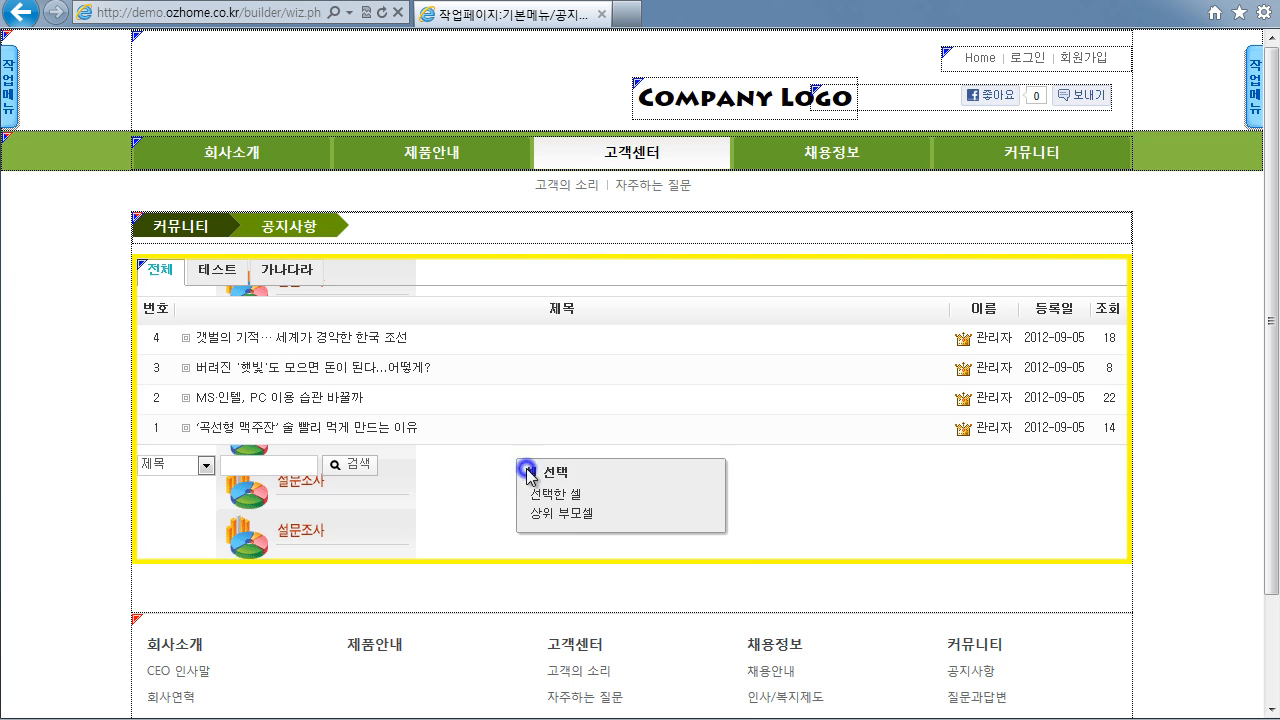
left_click(552, 492)
left_click(587, 567)
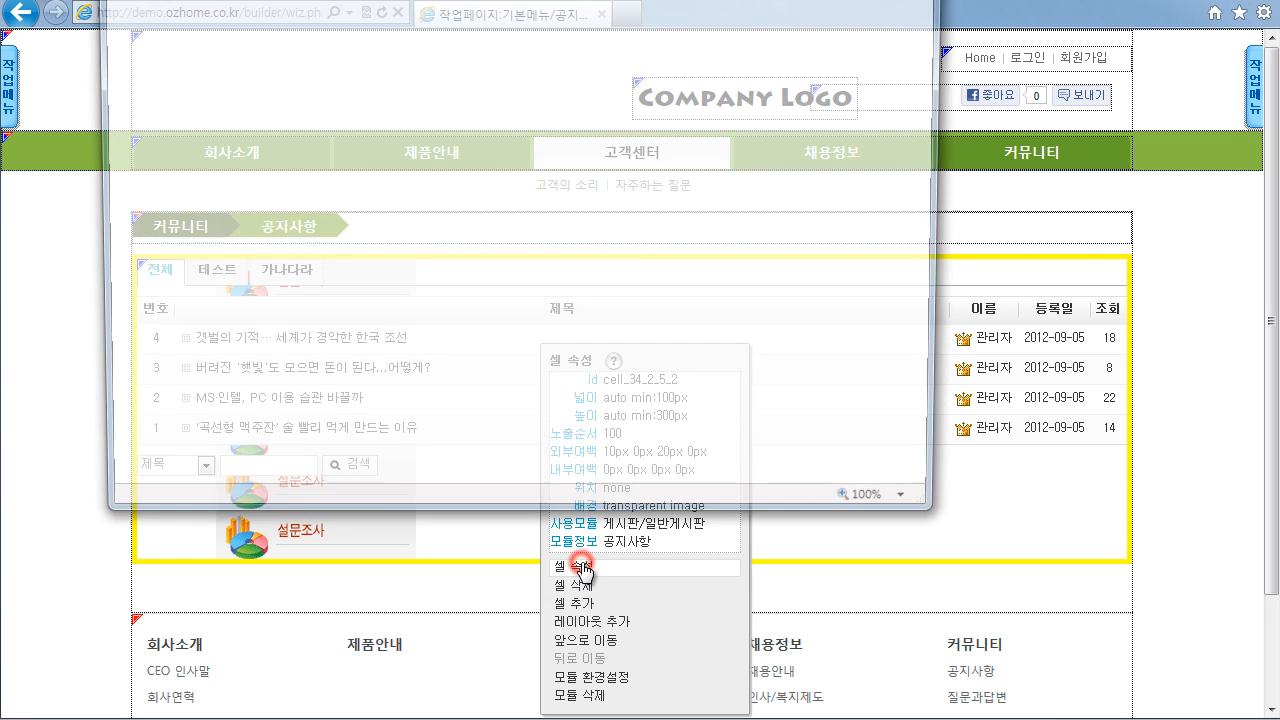
left_click(338, 272)
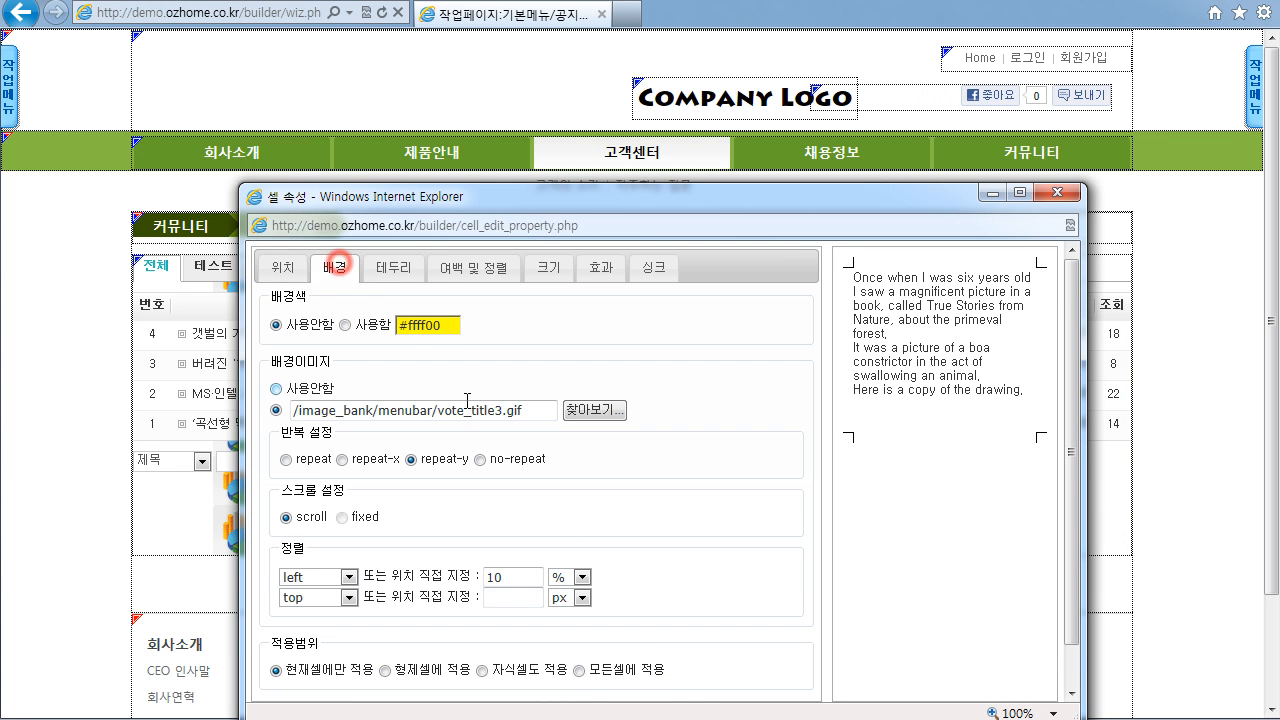
scroll(345, 275, "down", 1)
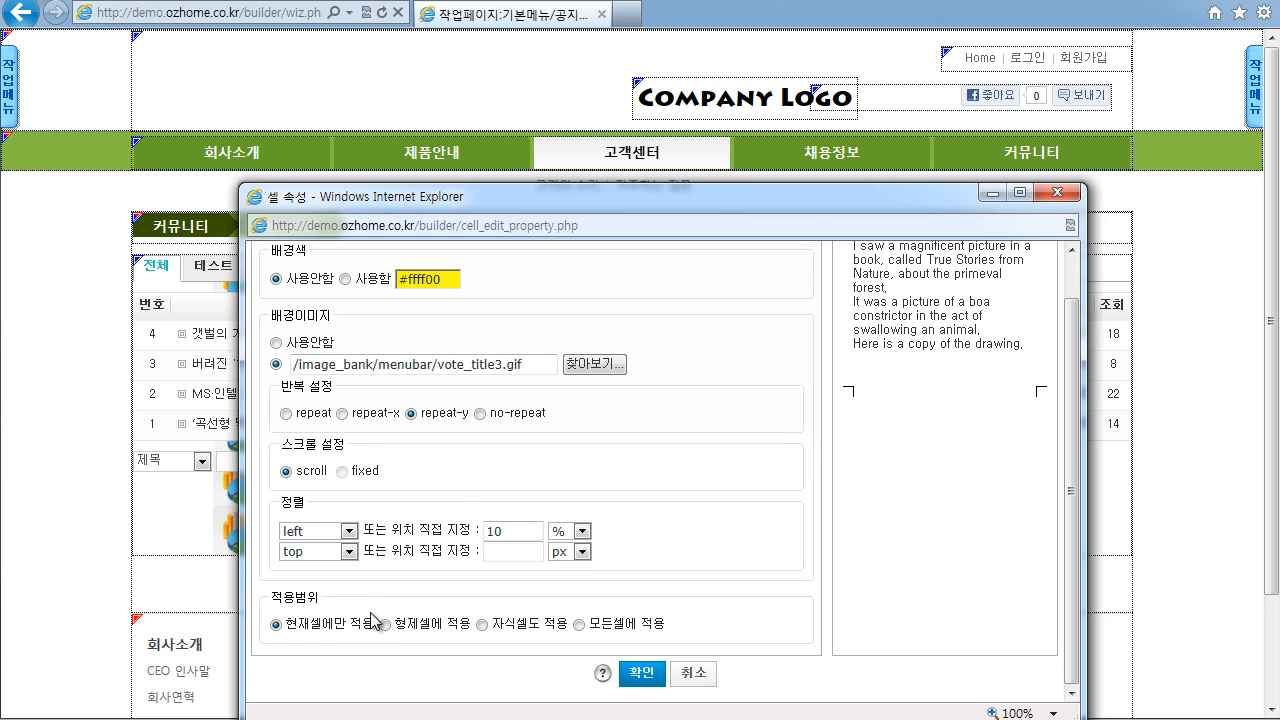
left_click_drag(518, 197, 612, 107)
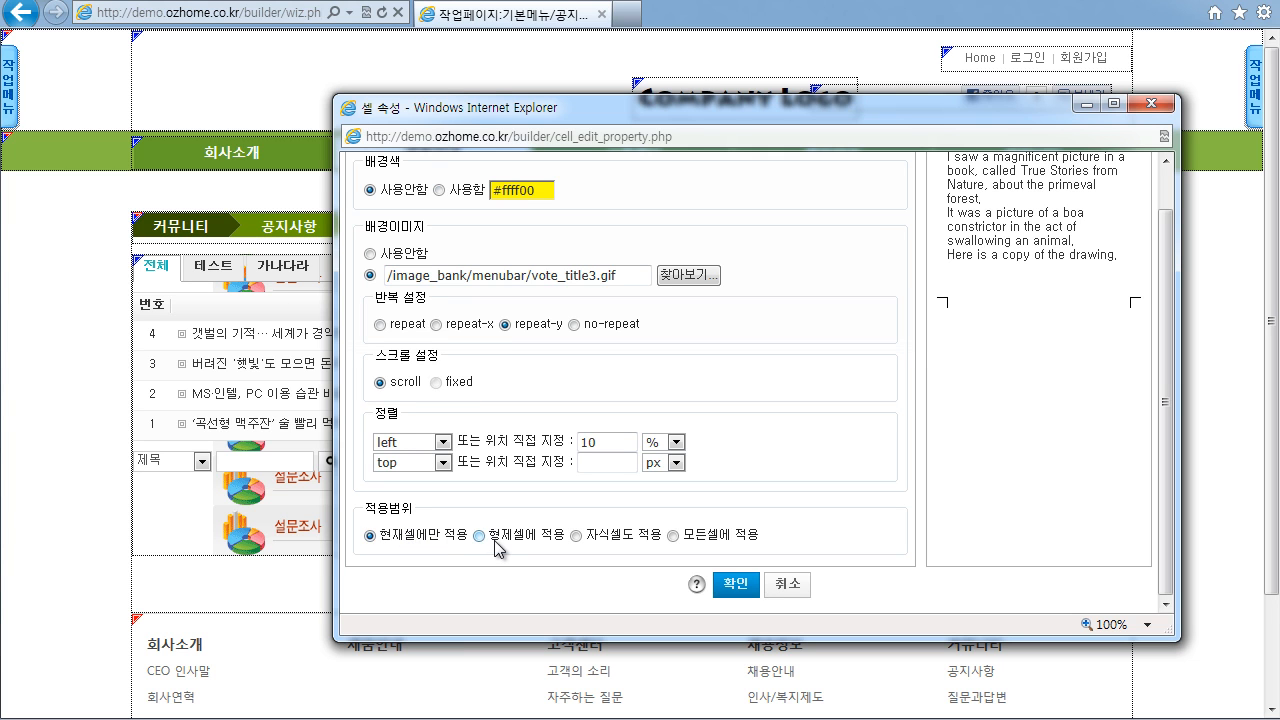
Set the notice board cell's background to colour #ffff00 without an image, and apply it to sibling cells (형제셀에 적용)
left_click(479, 537)
scroll(527, 461, "up", 1)
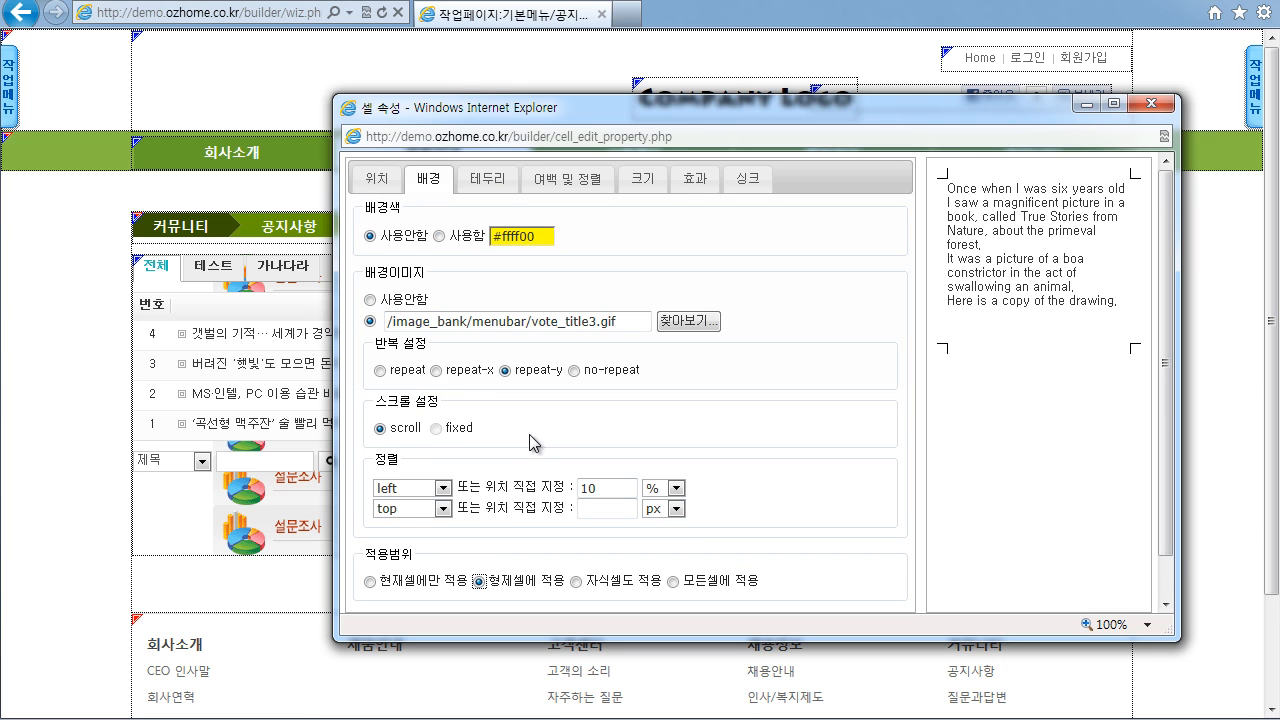
left_click(370, 299)
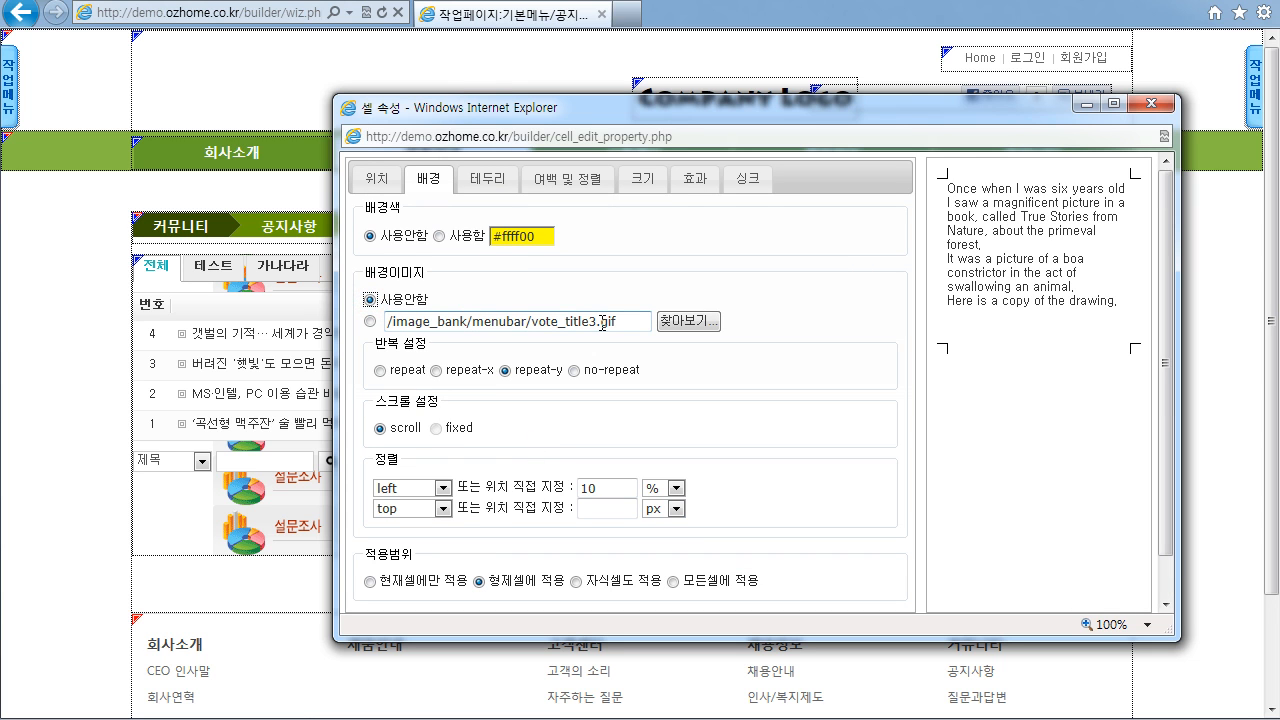
left_click(441, 237)
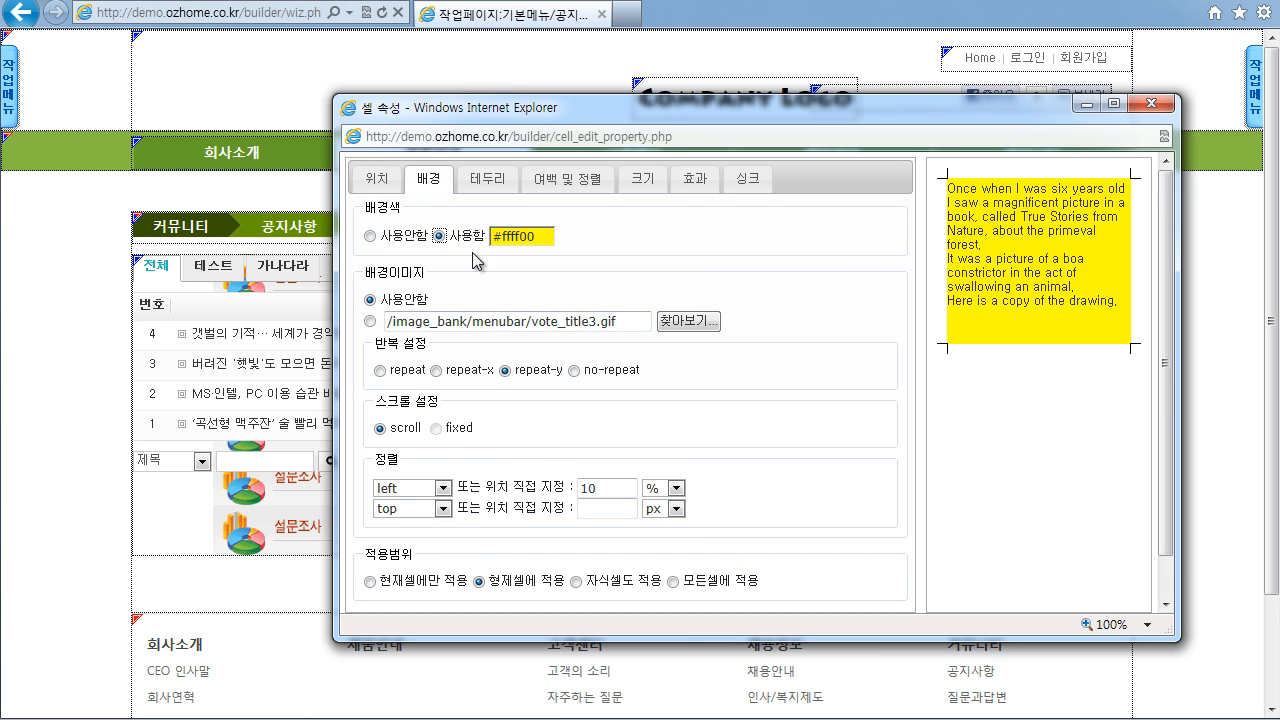
left_click_drag(636, 114, 693, 84)
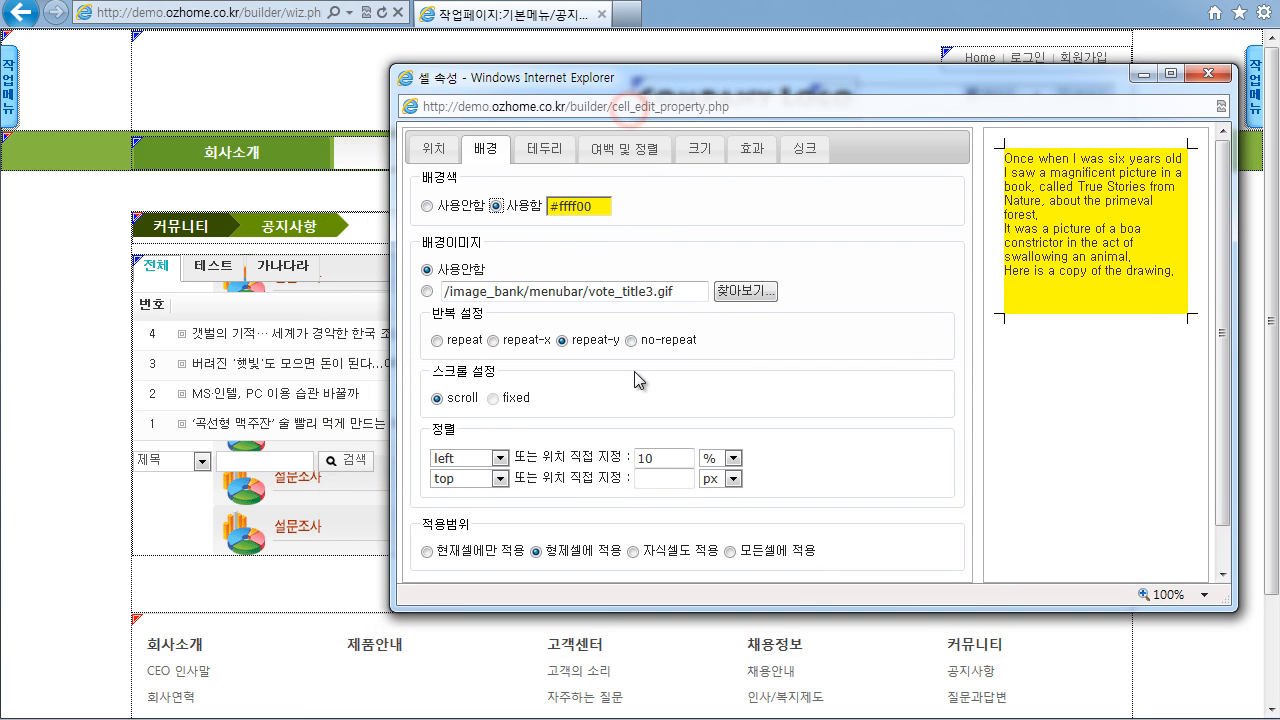
scroll(604, 437, "down", 1)
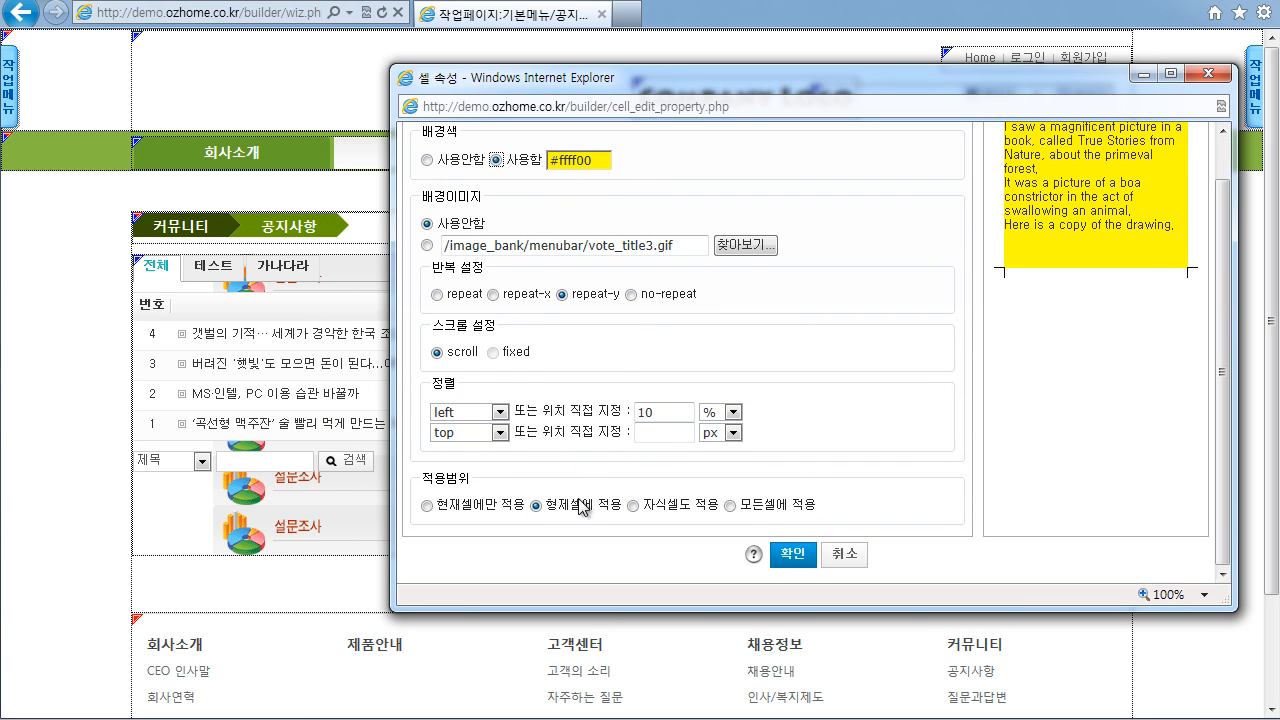
left_click(792, 556)
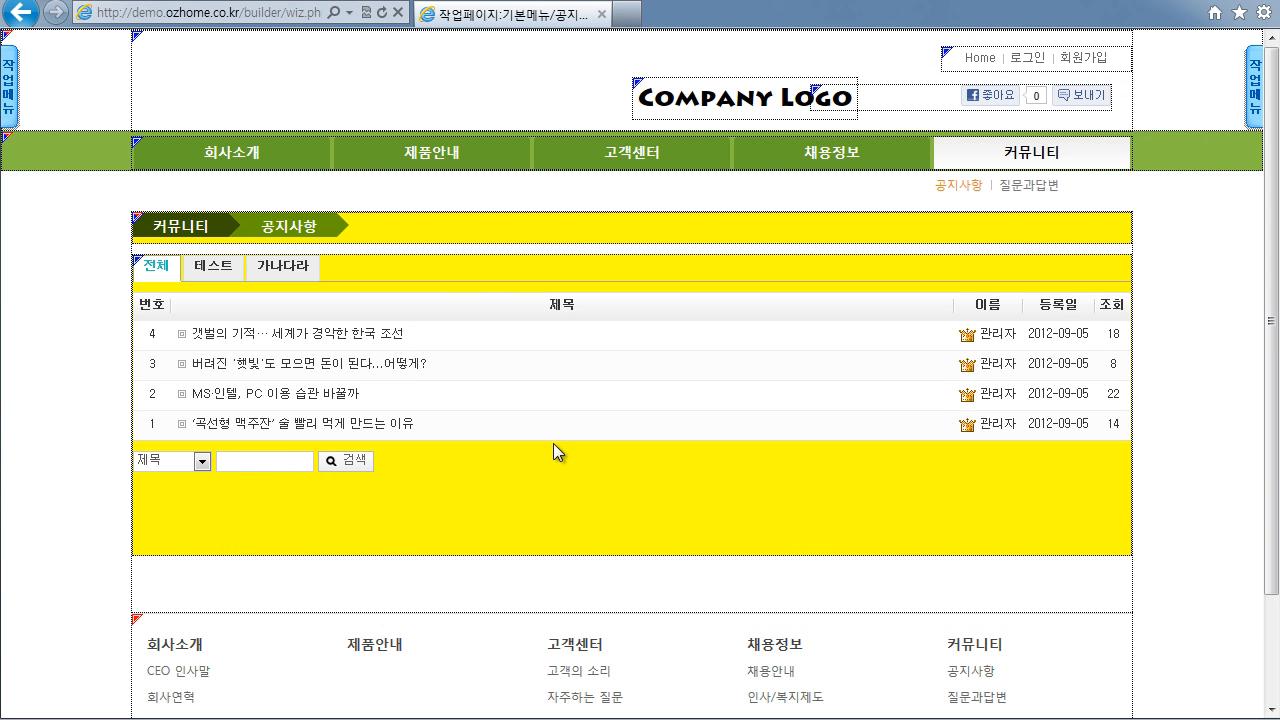
Check which parent cell (상위 부모셀) contains the notice board cell and the breadcrumb cell above it
right_click(508, 461)
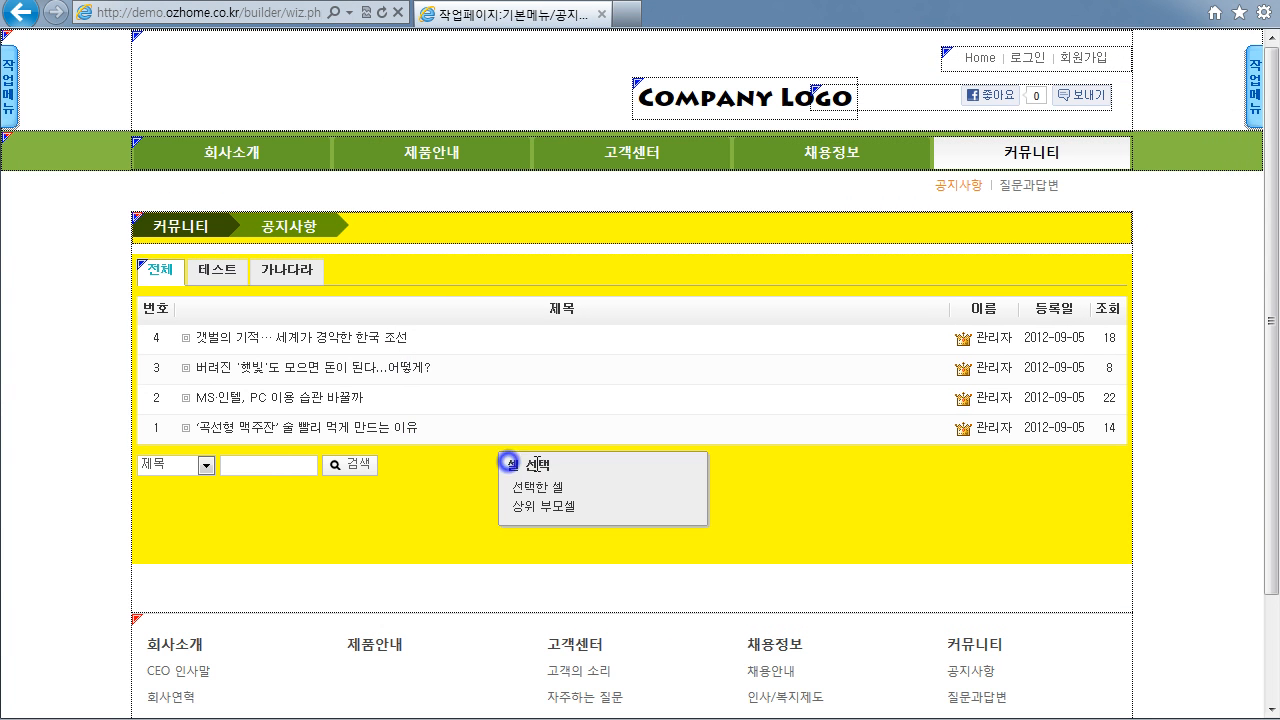
right_click(493, 222)
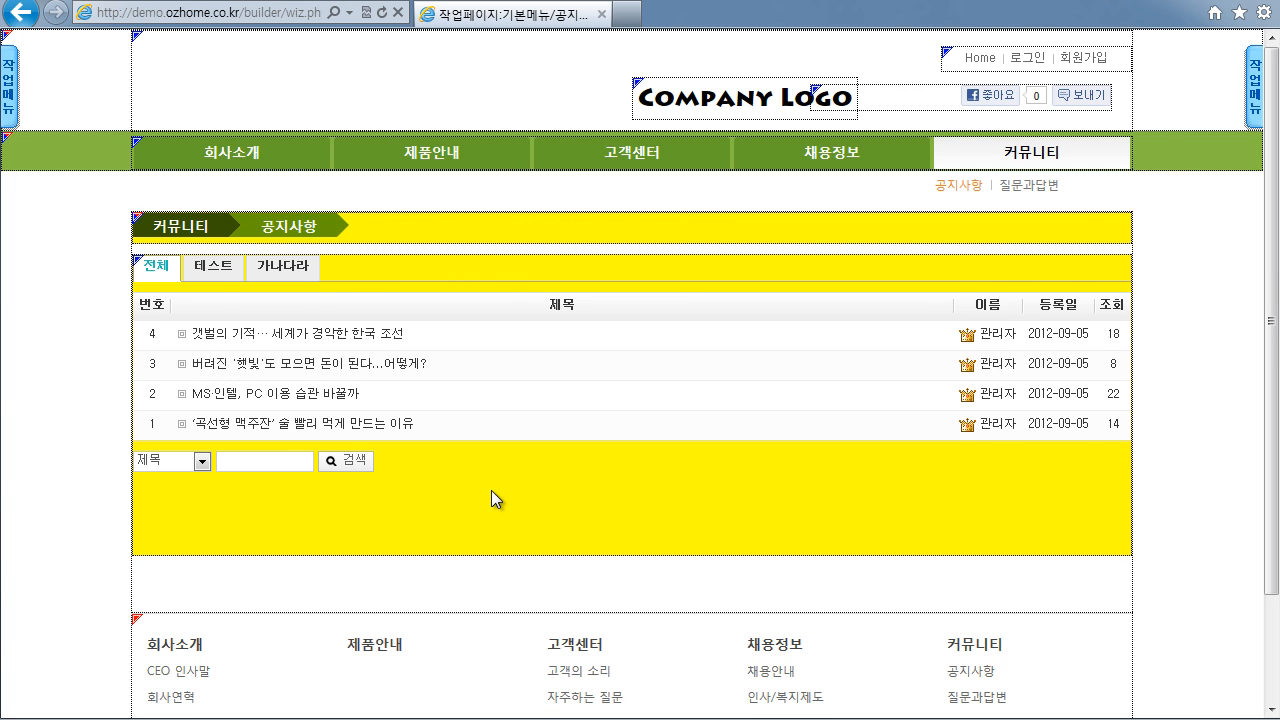
right_click(479, 364)
left_click(506, 410)
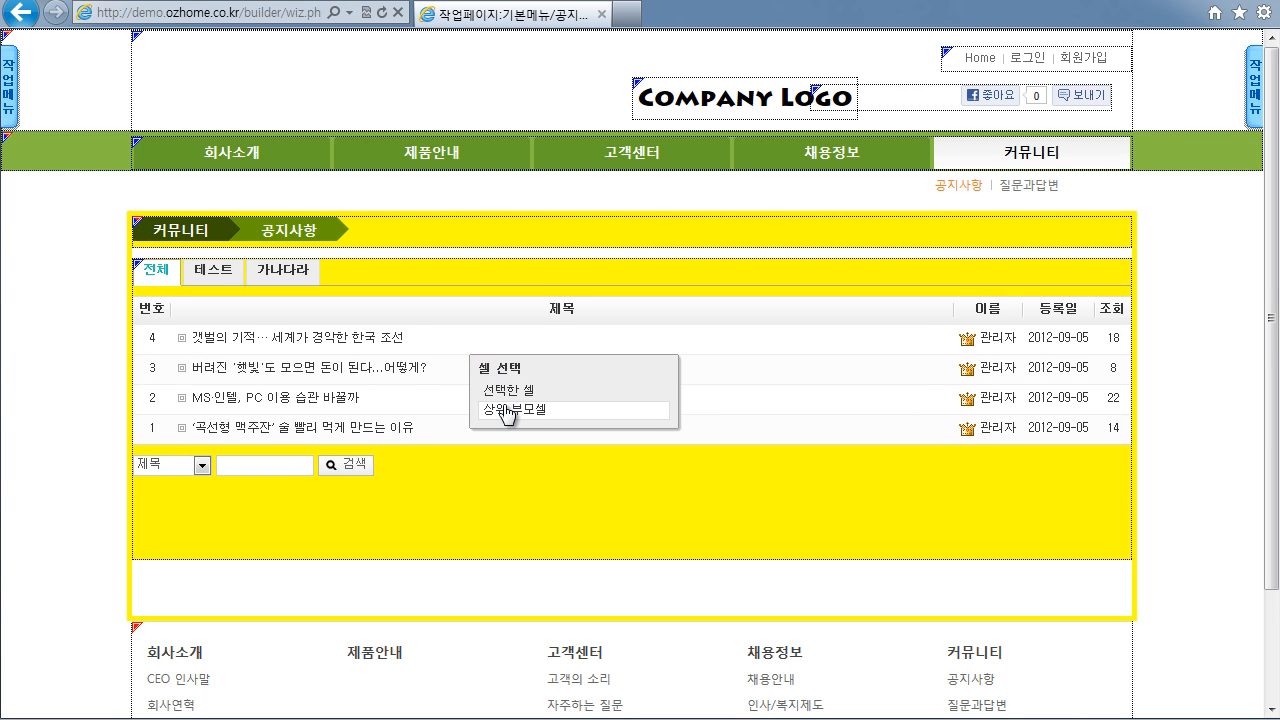
right_click(503, 229)
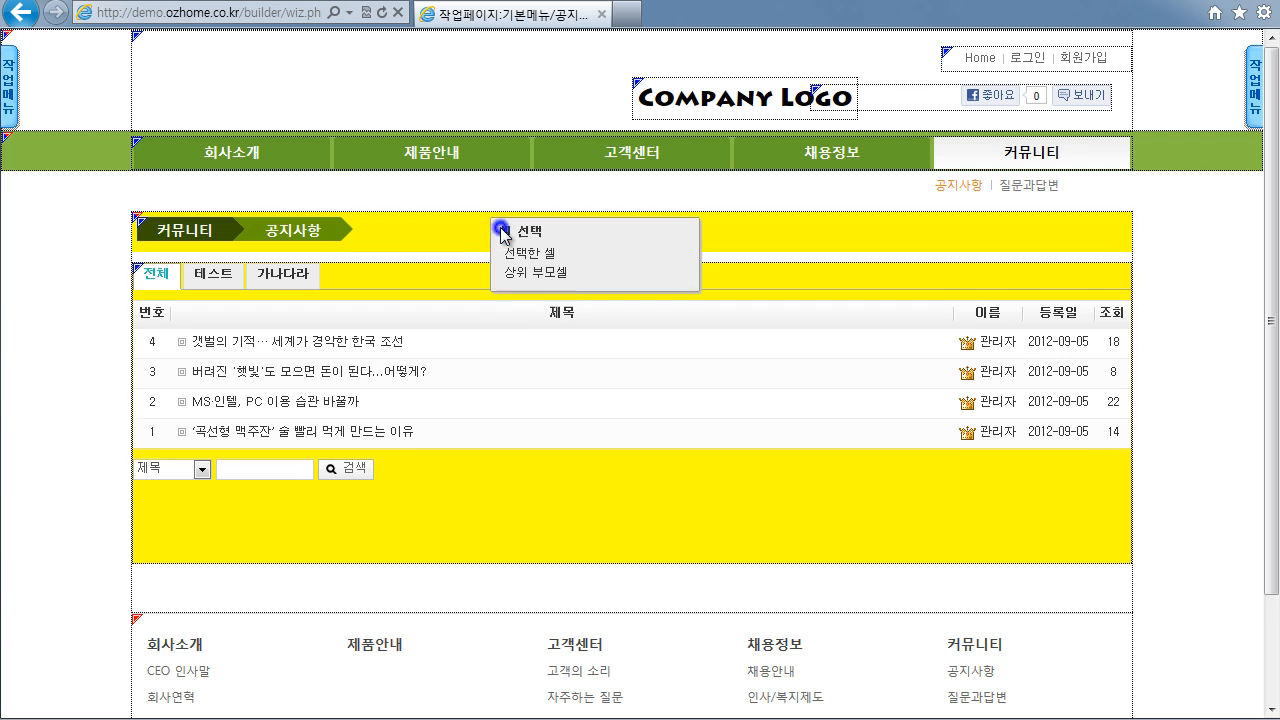
left_click(527, 279)
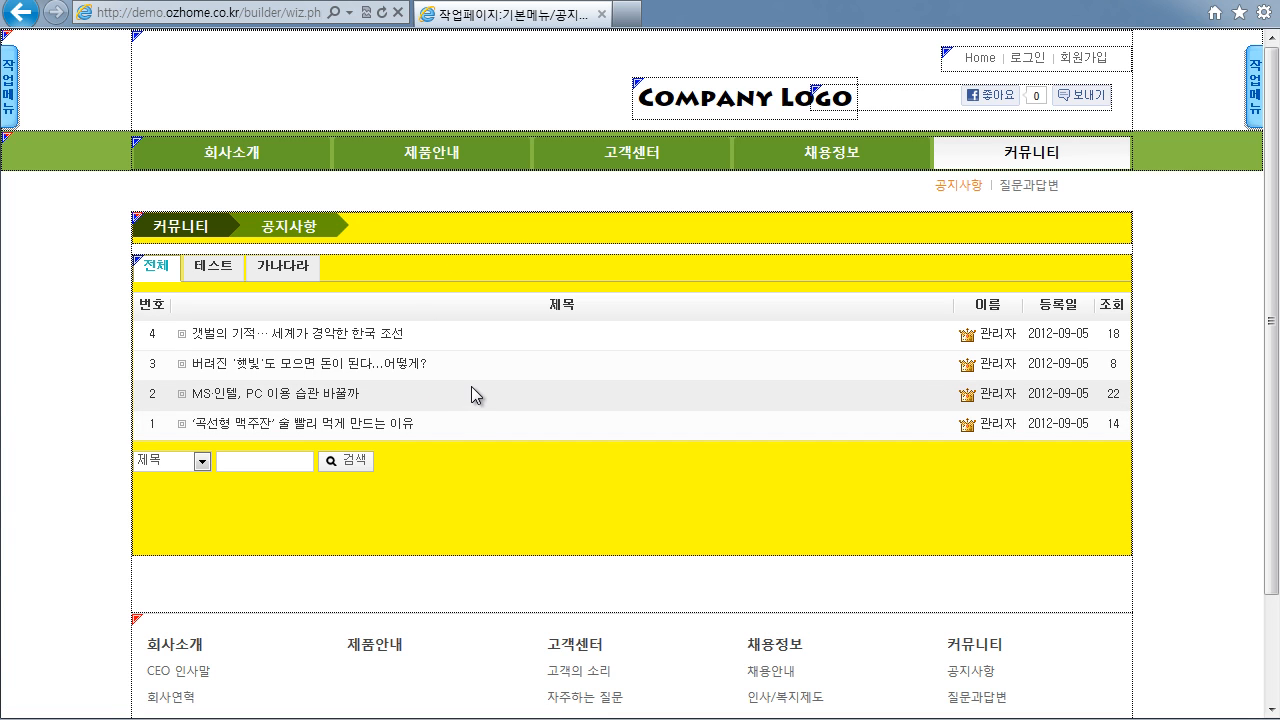
Compare the cell IDs in the property summaries of the notice board cell and the breadcrumb cell
left_click(466, 330)
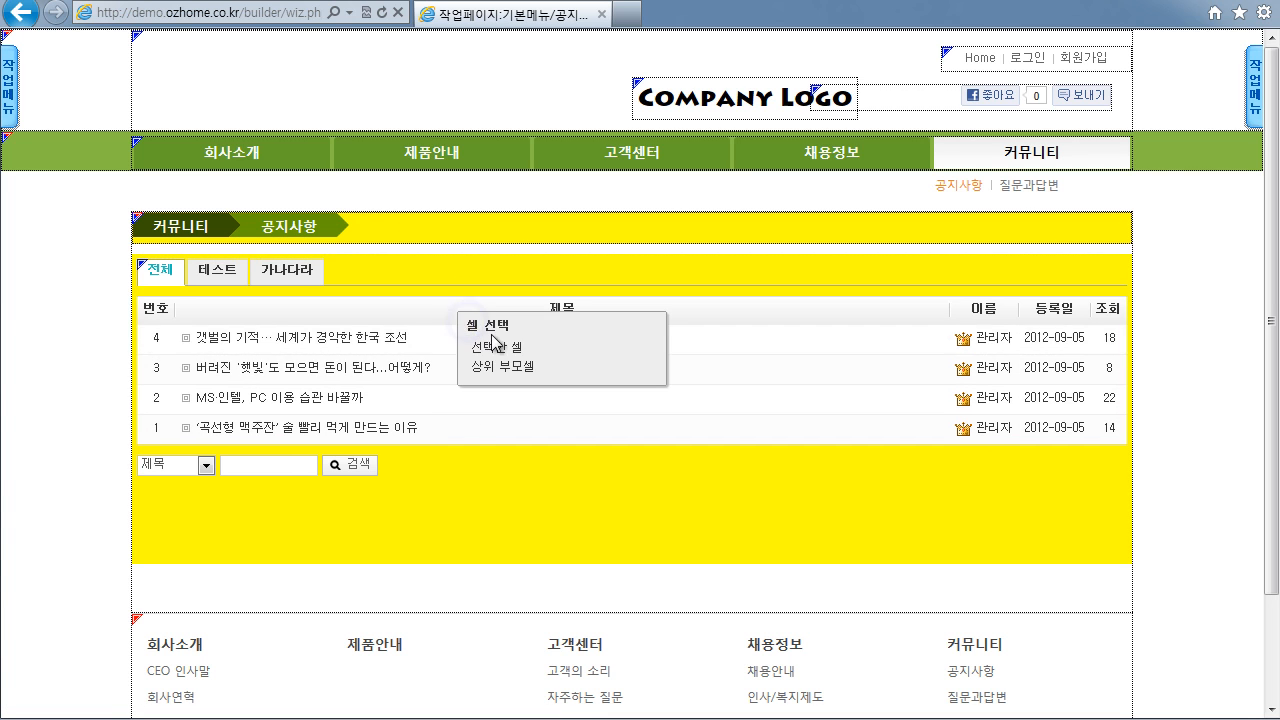
left_click(498, 346)
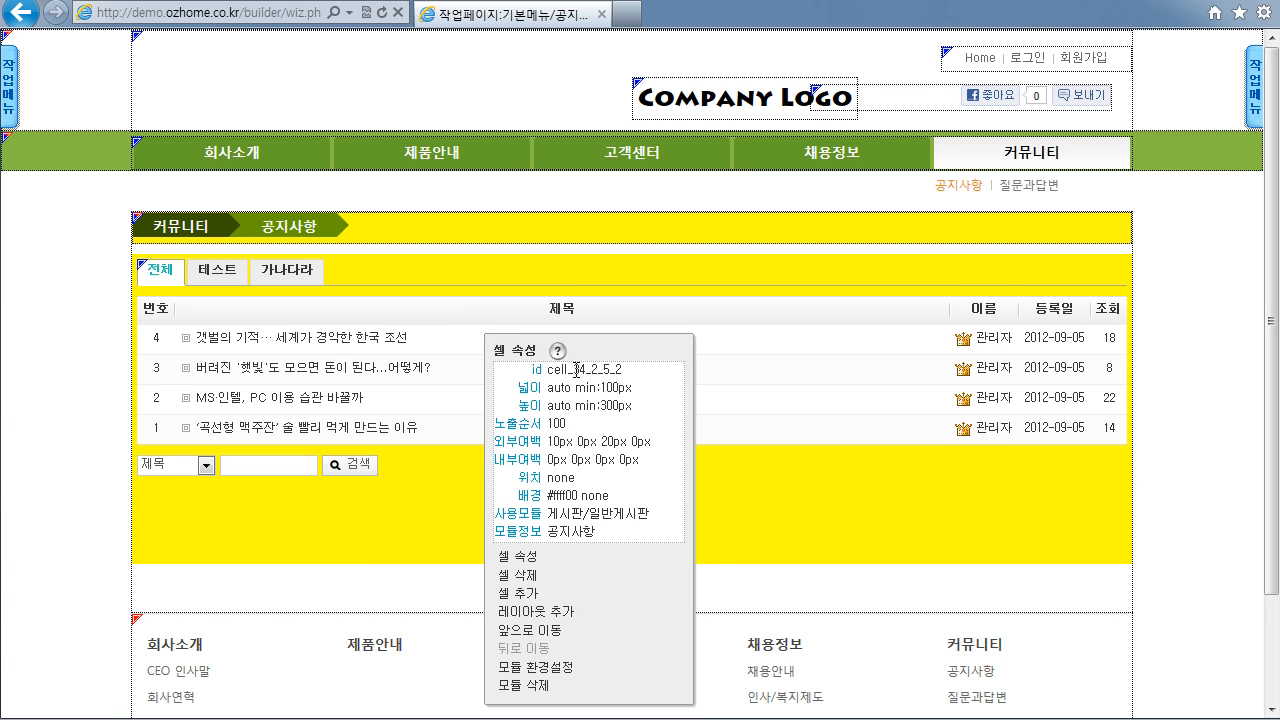
left_click_drag(574, 368, 595, 383)
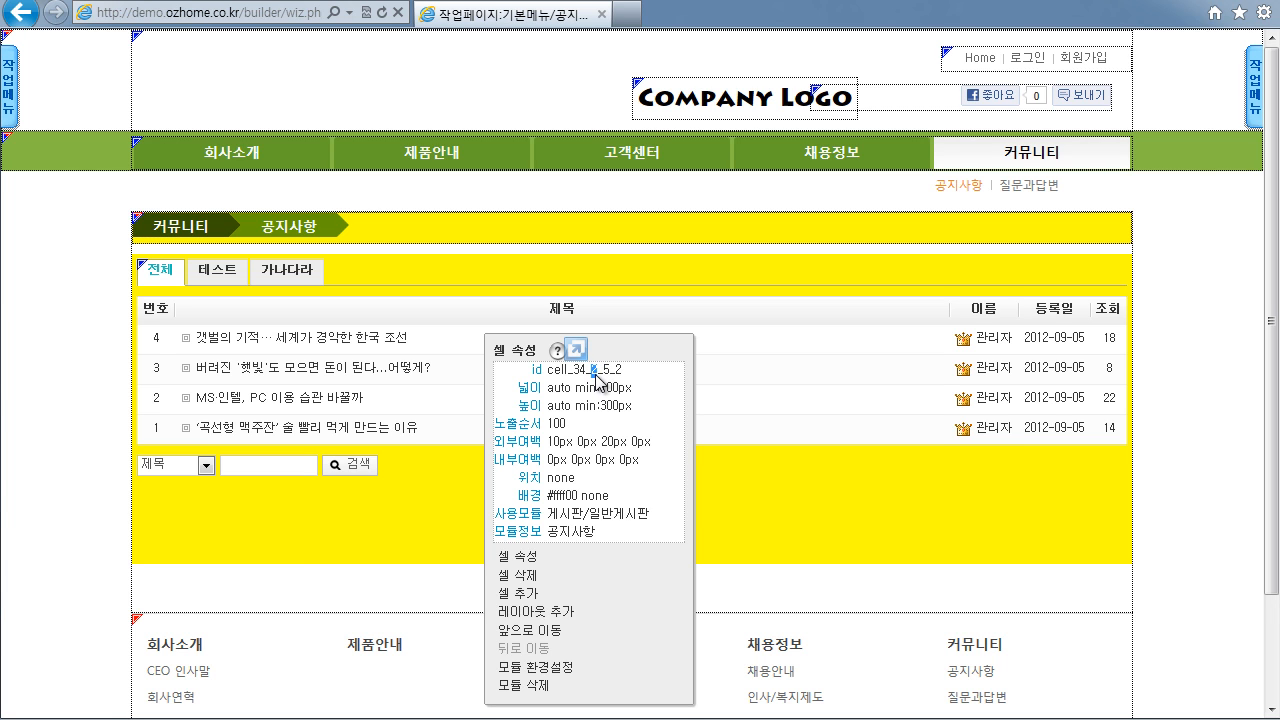
left_click(552, 228)
left_click(590, 254)
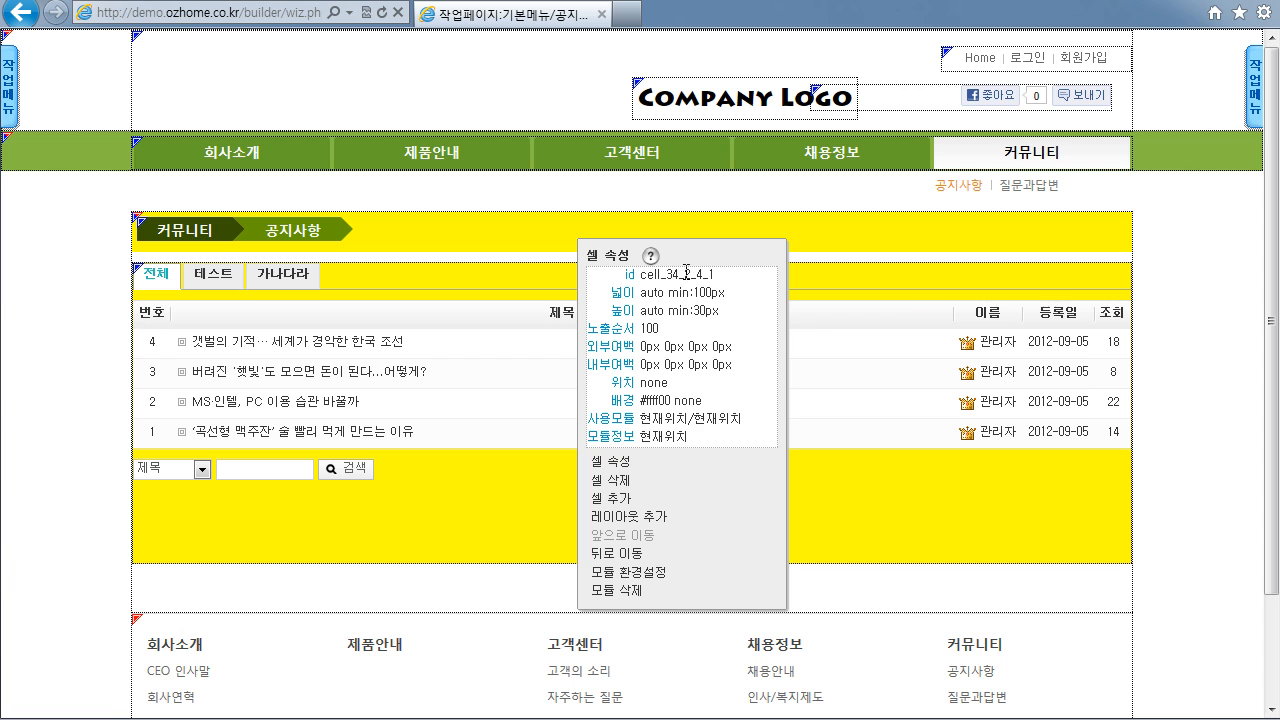
left_click(416, 264)
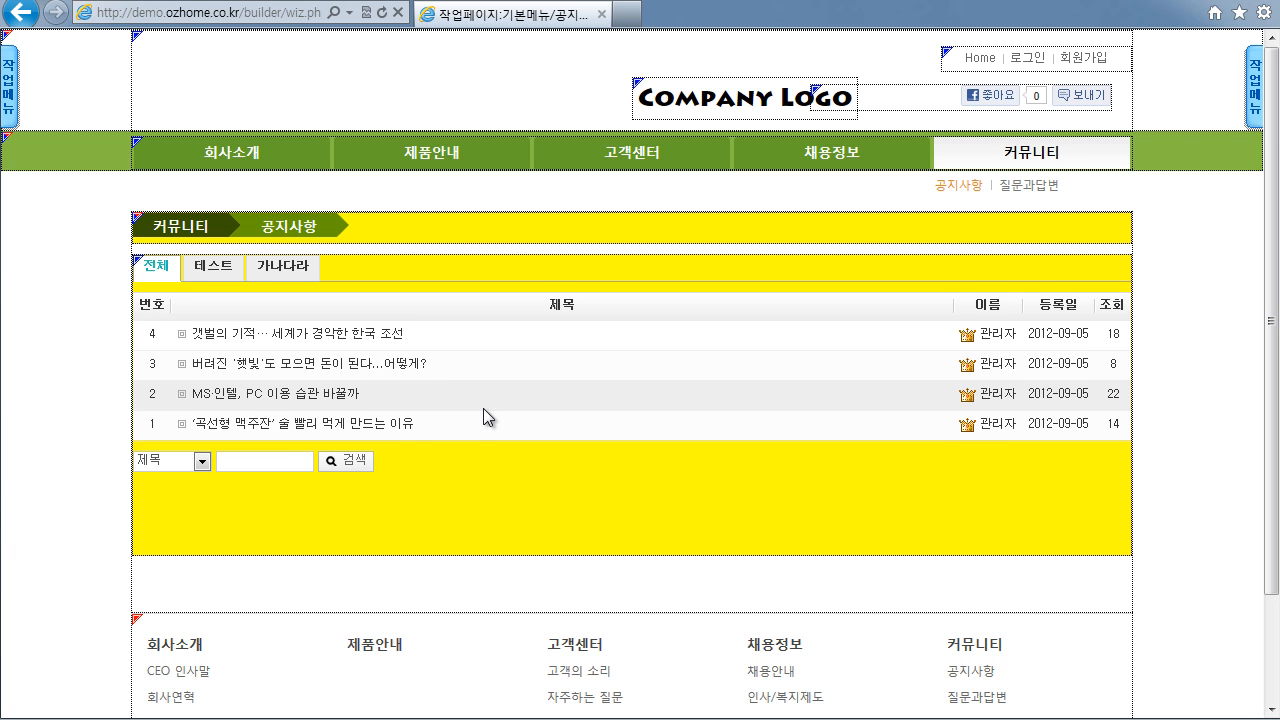
Reopen the notice board cell's background settings and examine the child-cell (자식셀도 적용) and all-cell (모든셀에 적용) scope options against the page
left_click(505, 362)
left_click(532, 388)
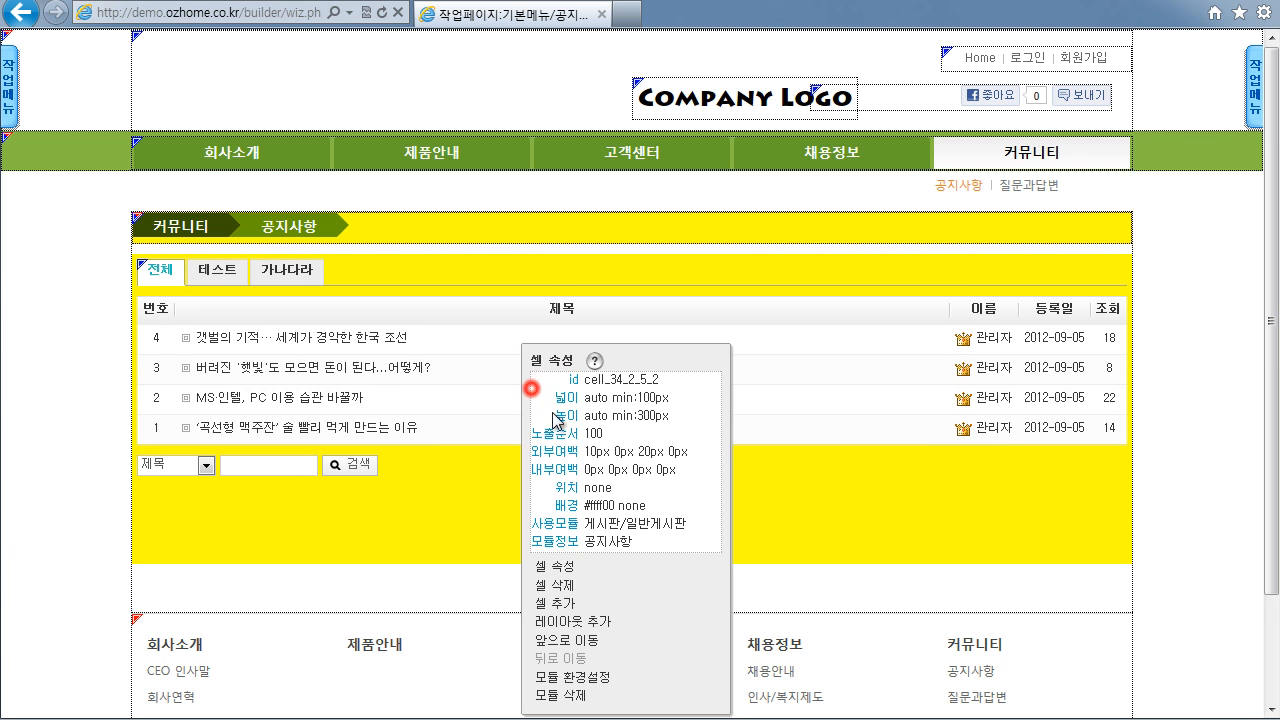
left_click(565, 568)
scroll(536, 395, "down", 1)
scroll(400, 315, "up", 1)
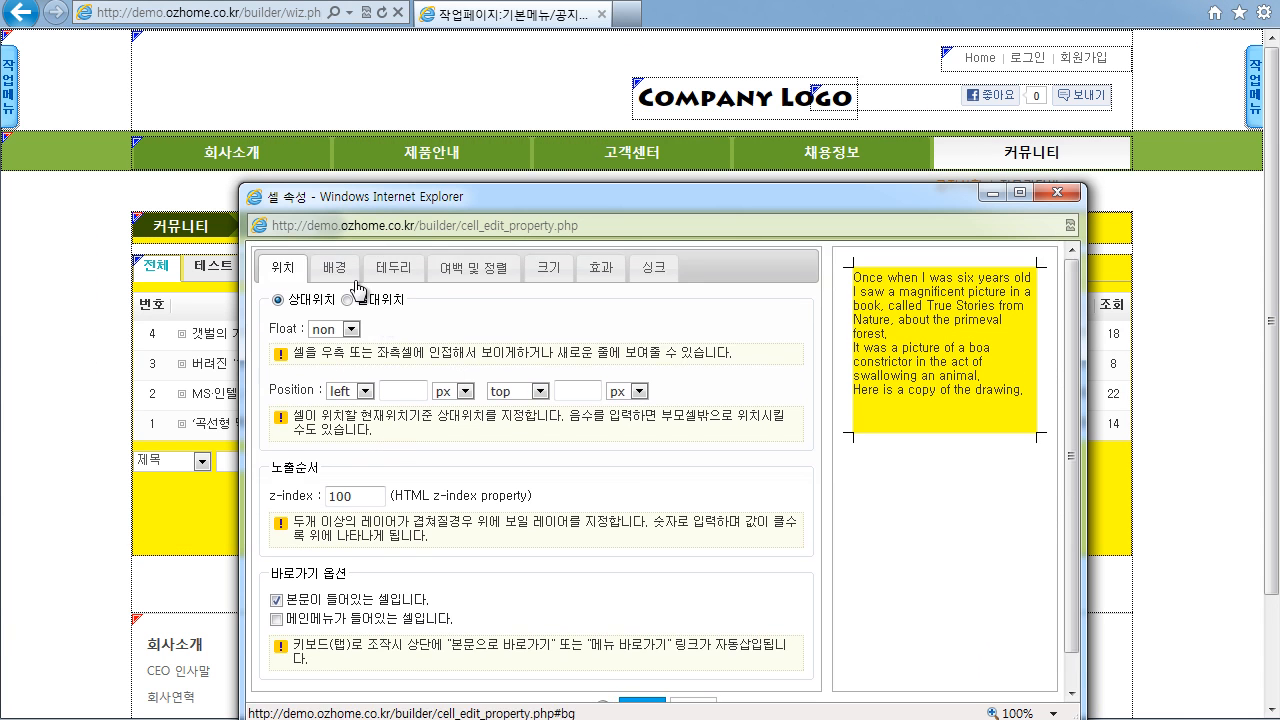
left_click(334, 267)
scroll(518, 488, "down", 1)
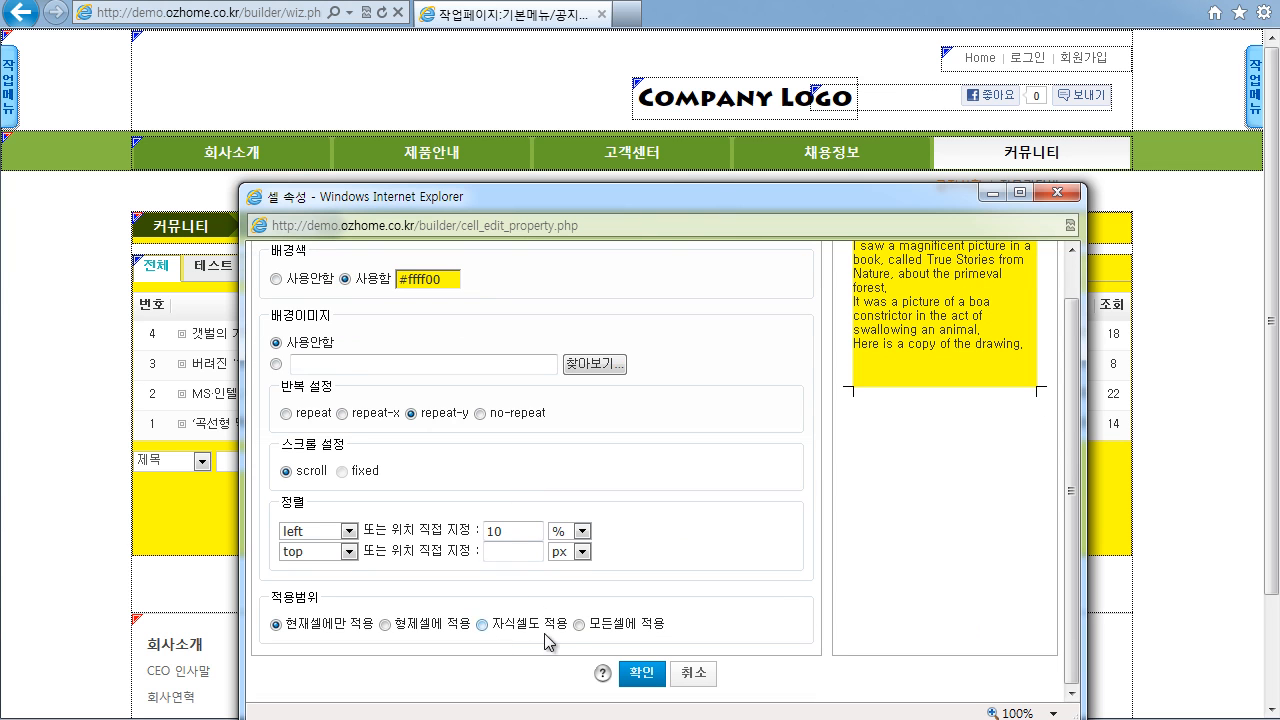
left_click_drag(686, 192, 757, 101)
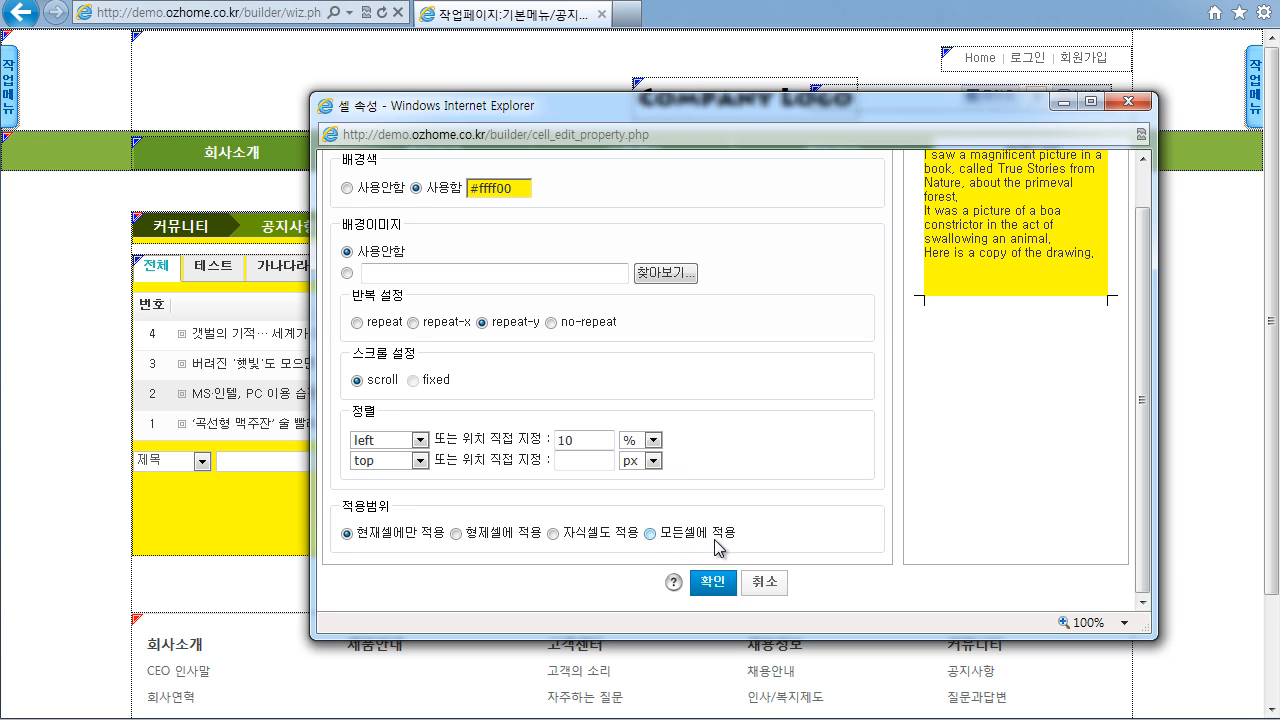
right_click(62, 443)
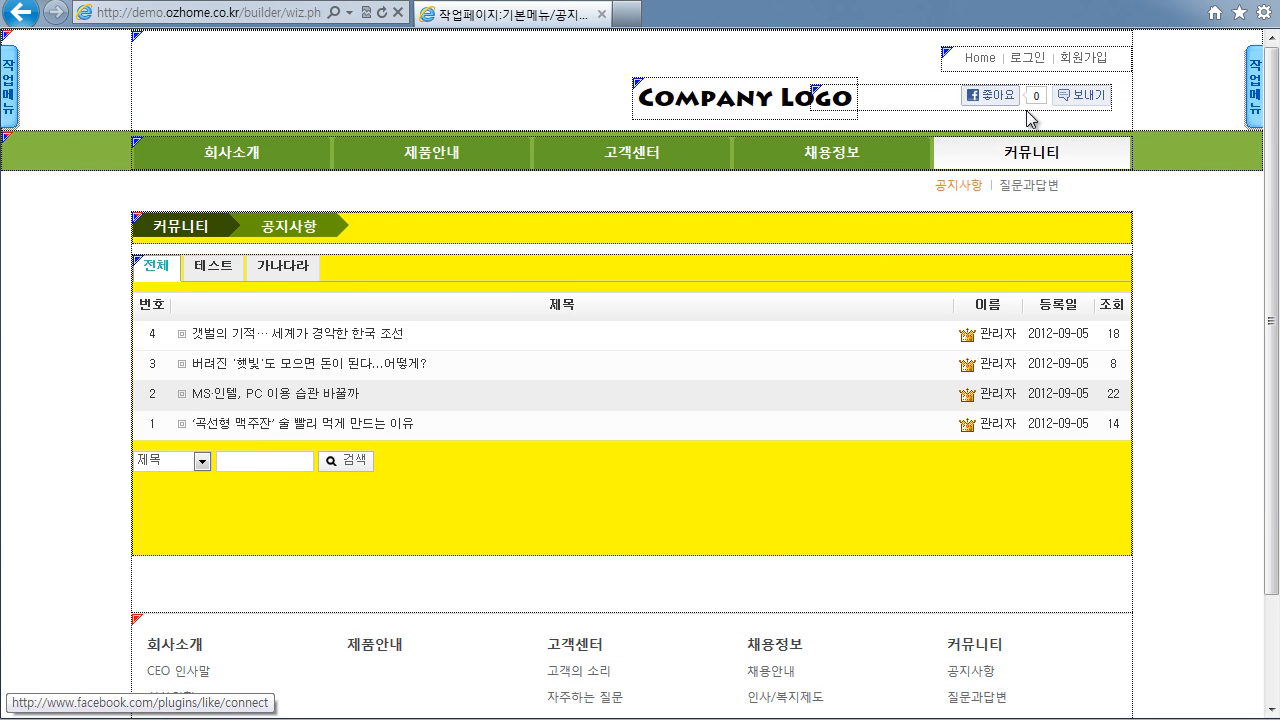
key("alt+Tab")
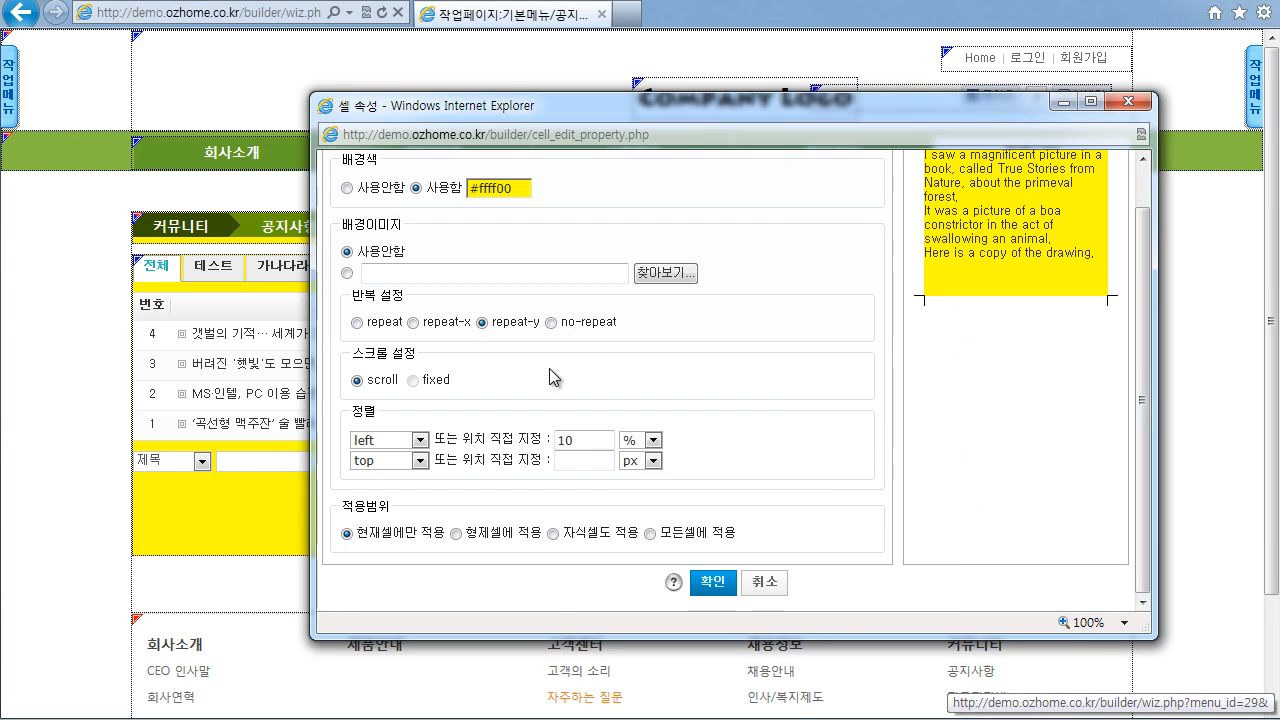